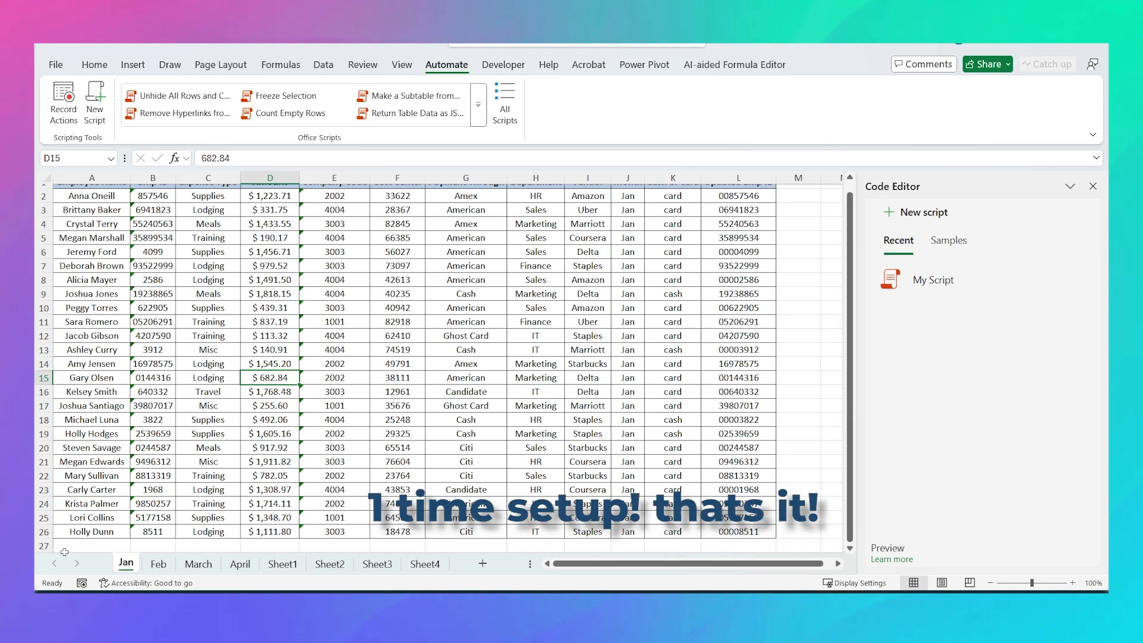
Step: Run the My Script Office Script on the Feb sheet and check the processed table down to its last row
{"action": "left_click", "coordinate": [158, 563]}
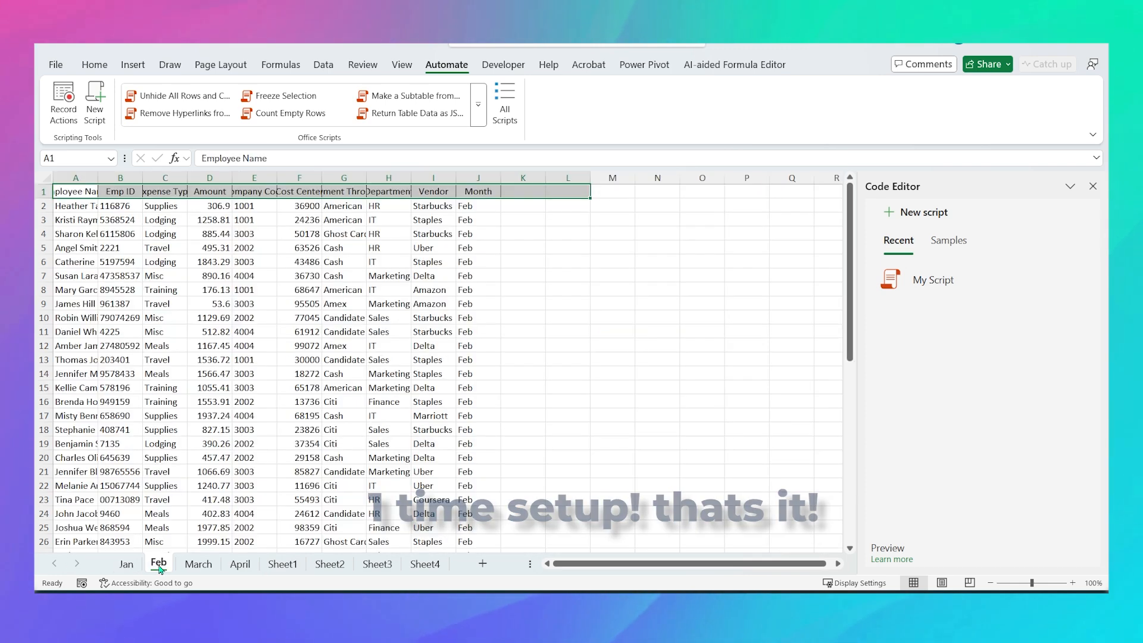
{"action": "left_click", "coordinate": [165, 528]}
{"action": "left_click_drag", "start_coordinate": [850, 347], "coordinate": [850, 313]}
{"action": "mouse_move", "coordinate": [993, 283]}
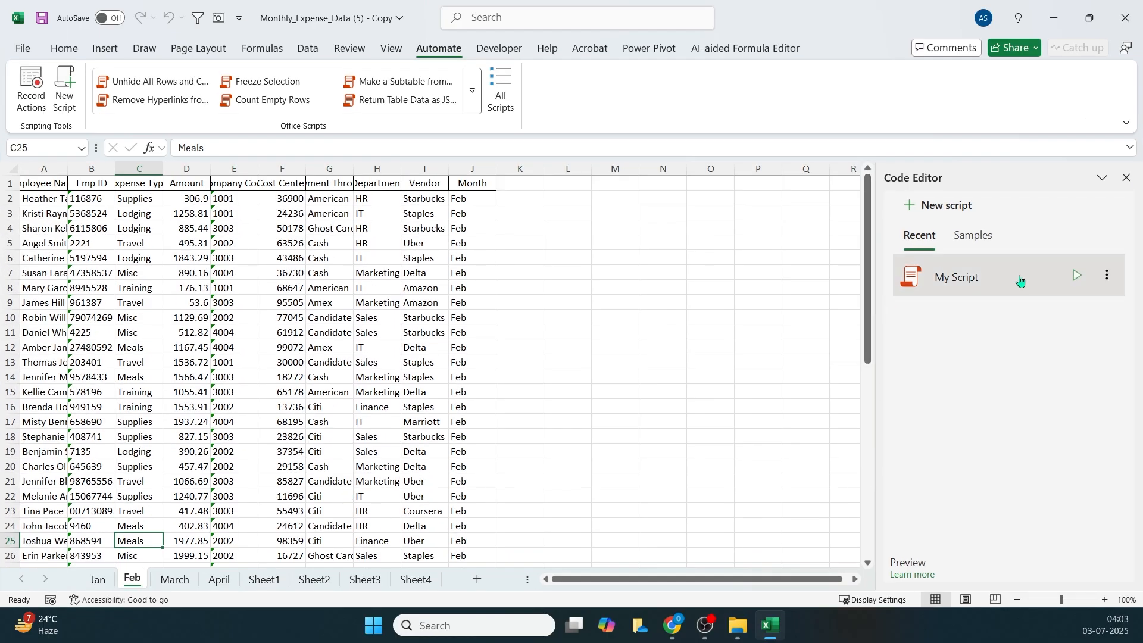
{"action": "left_click", "coordinate": [1070, 288]}
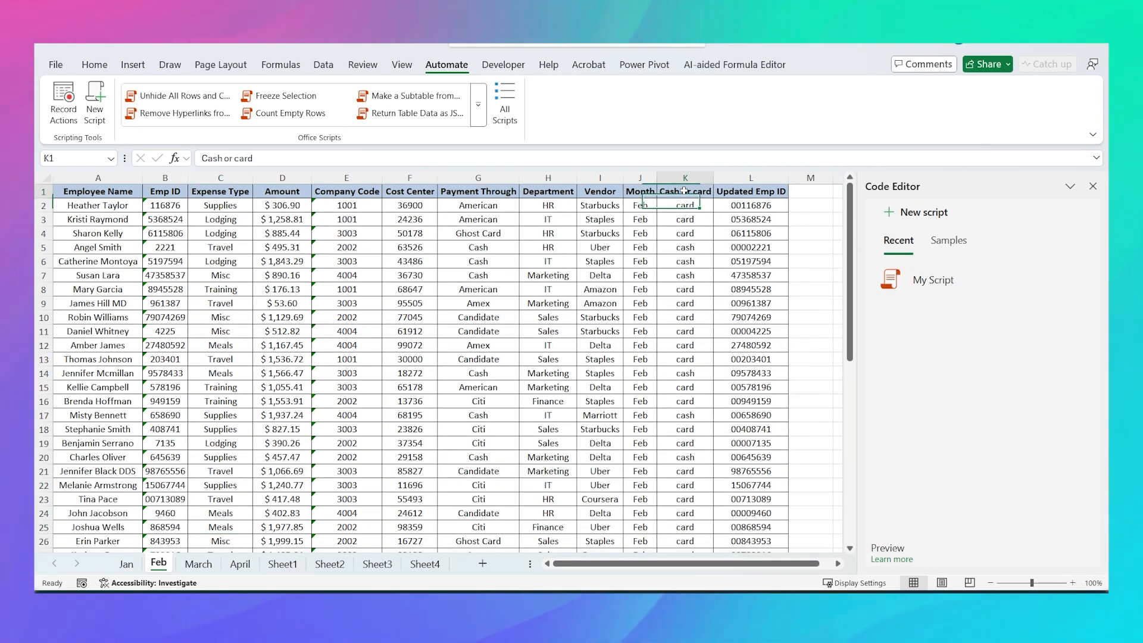
{"action": "left_click", "coordinate": [733, 190]}
{"action": "left_click_drag", "start_coordinate": [847, 313], "coordinate": [847, 494]}
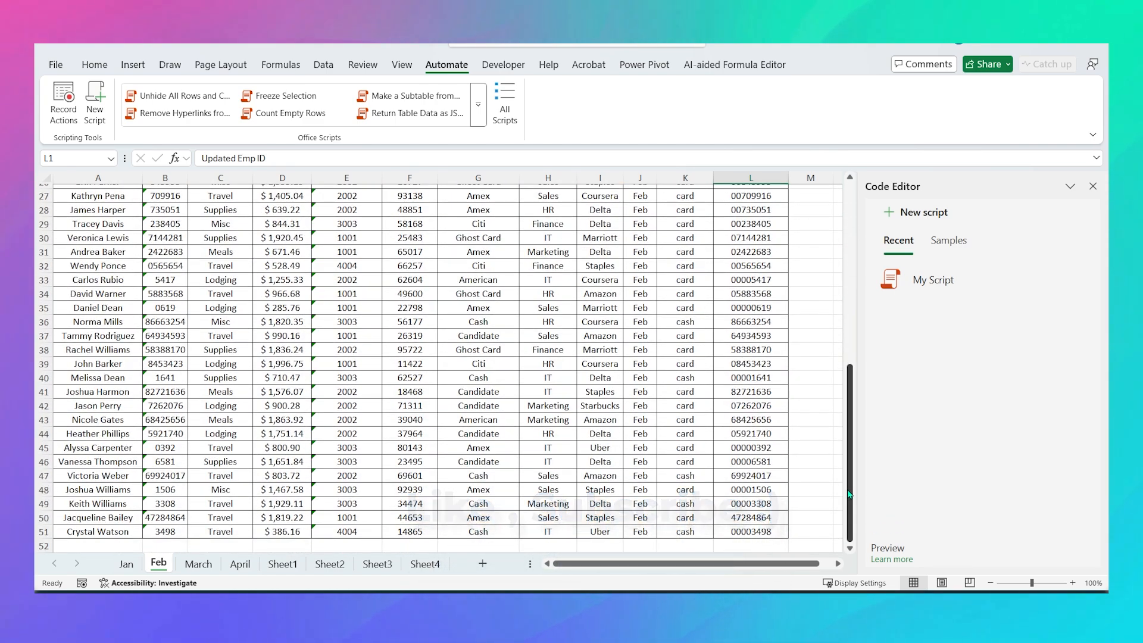
{"action": "left_click_drag", "start_coordinate": [849, 494], "coordinate": [849, 316]}
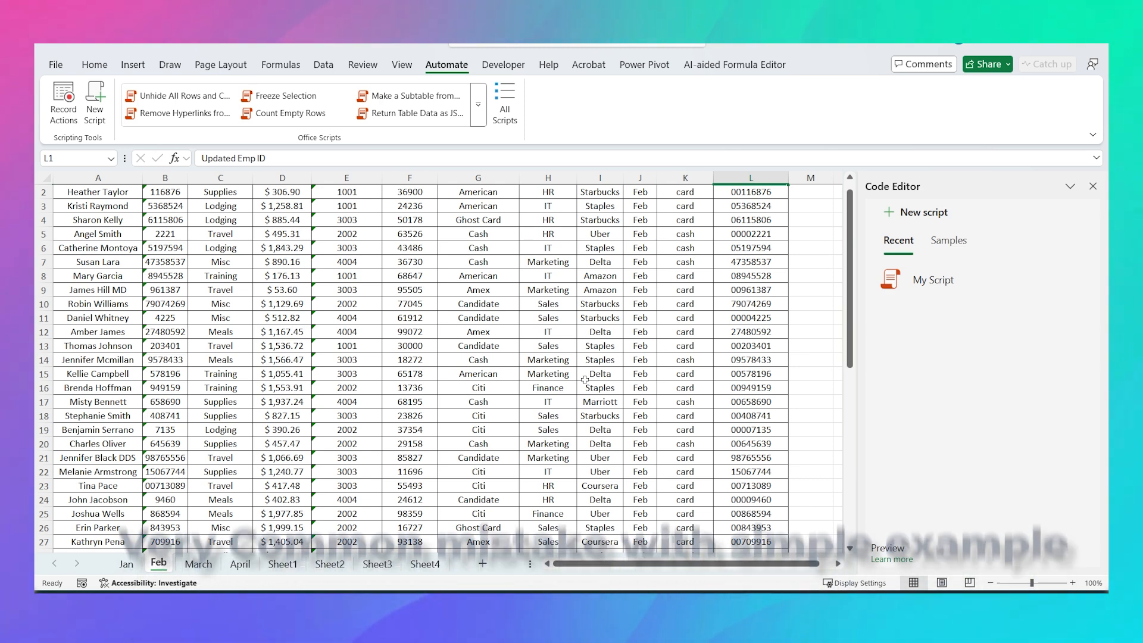
Step: Record a new Office Script on Sheet1 that applies all borders to the fixed range A1:C4
{"action": "left_click", "coordinate": [282, 564]}
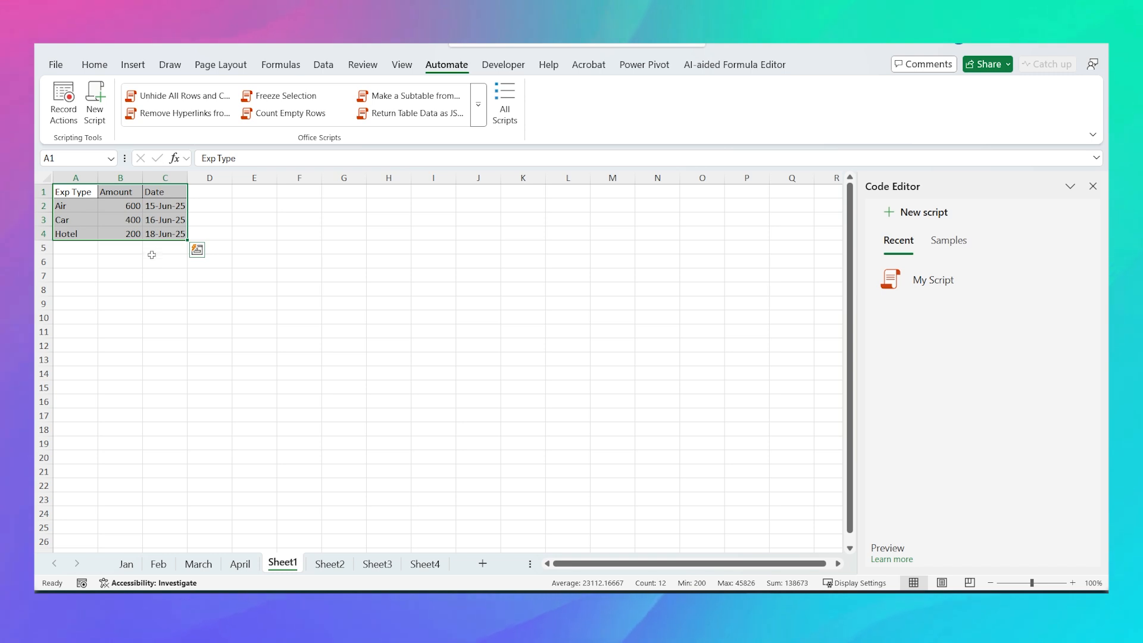
{"action": "left_click", "coordinate": [140, 233]}
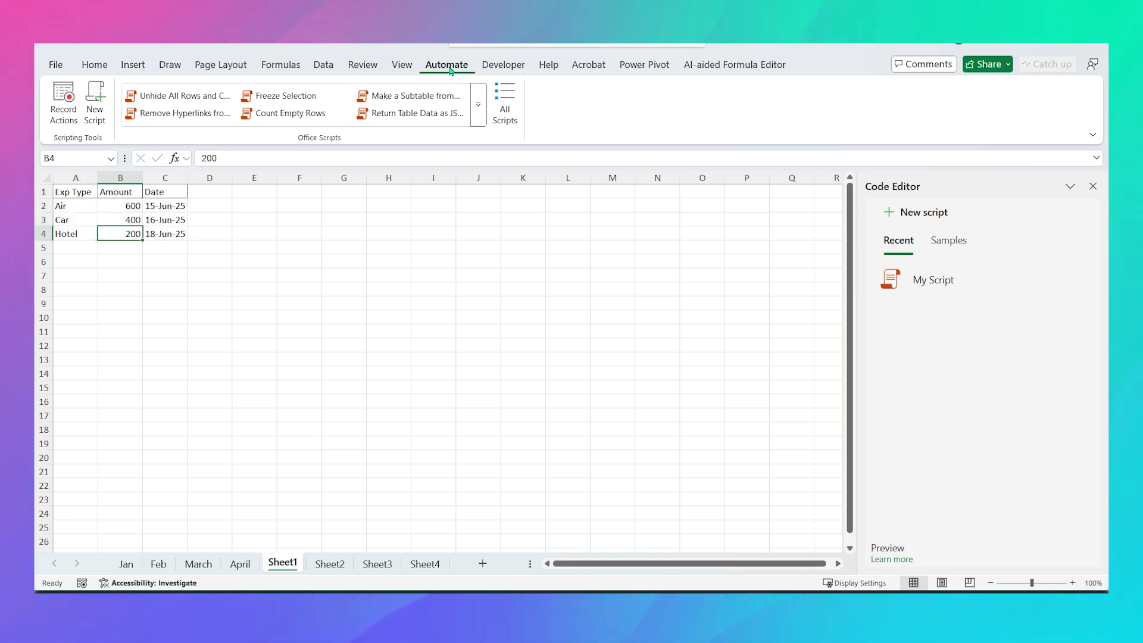
{"action": "left_click", "coordinate": [70, 117]}
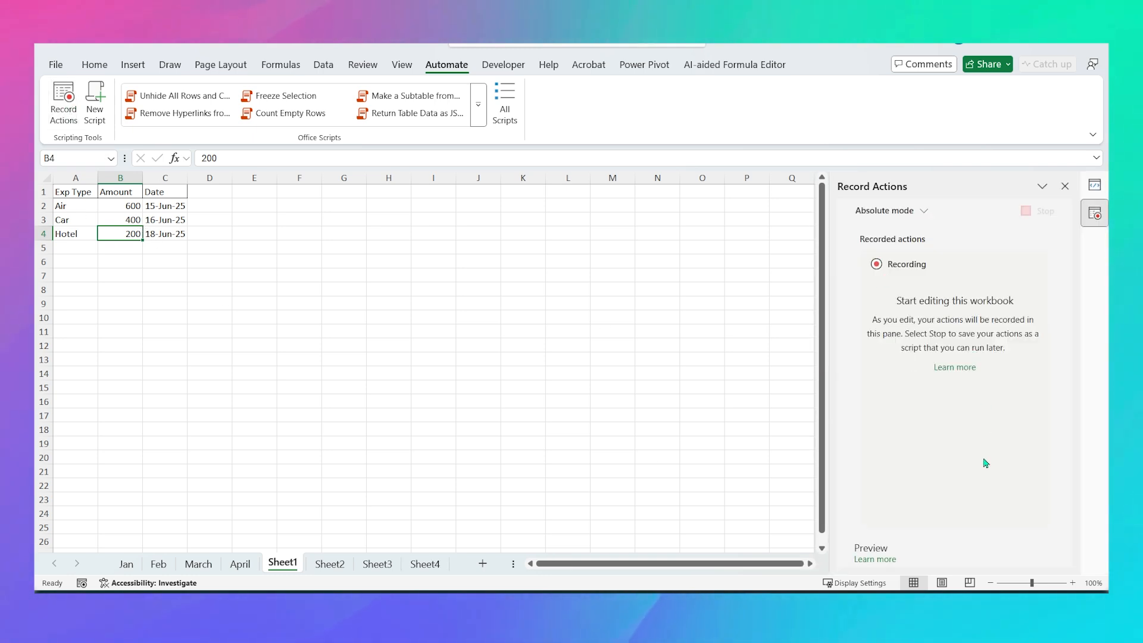
{"action": "left_click_drag", "start_coordinate": [70, 191], "coordinate": [165, 234]}
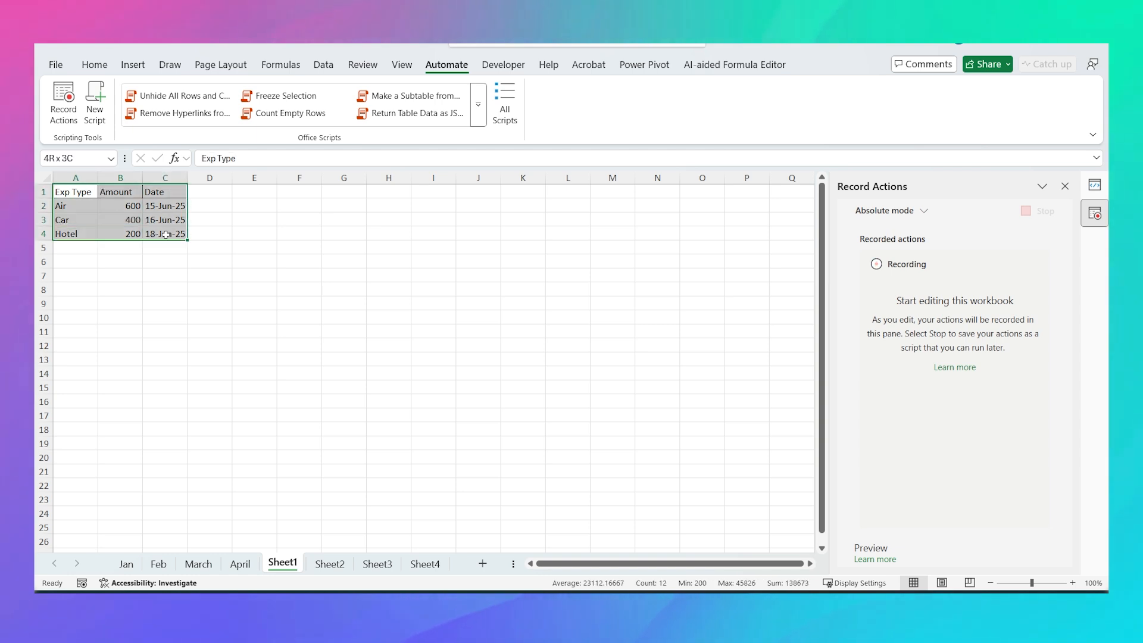
{"action": "left_click", "coordinate": [94, 65]}
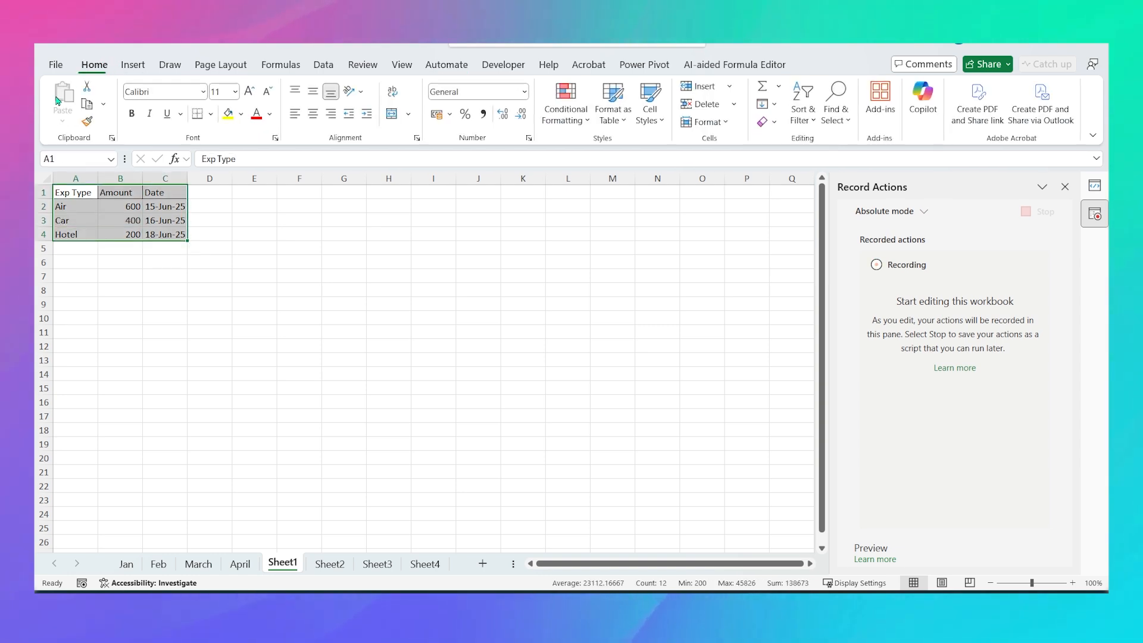
{"action": "left_click", "coordinate": [210, 113]}
{"action": "left_click", "coordinate": [226, 256]}
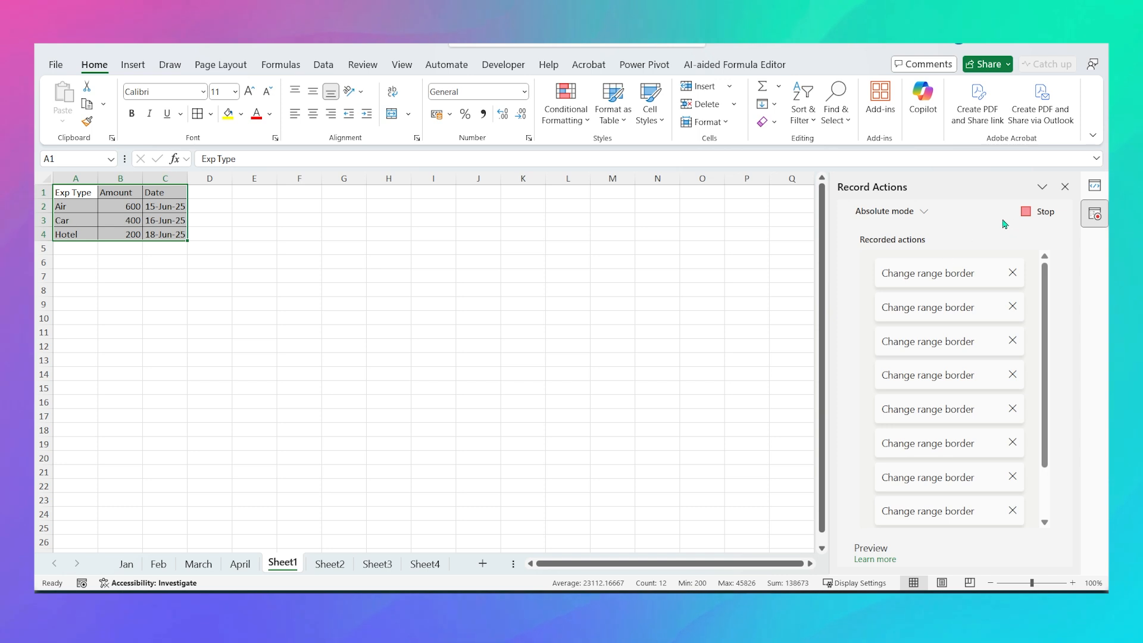
{"action": "left_click", "coordinate": [1034, 211]}
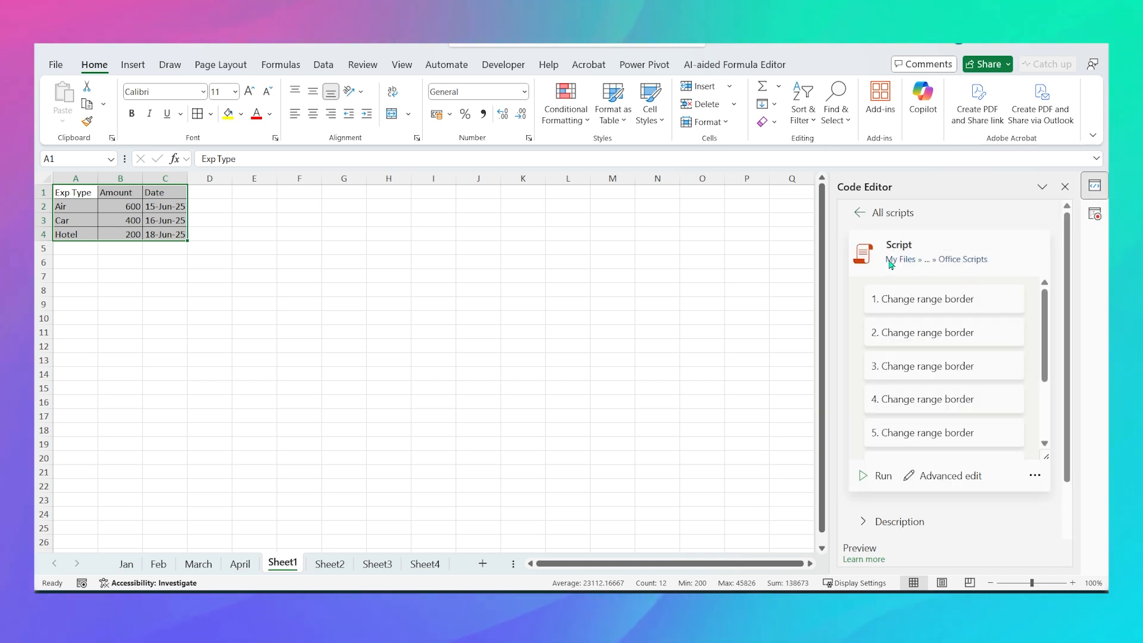
Step: Run the recorded Script on Sheet2 and compare the borders of rows 2 to 4 with those of rows 5 to 7
{"action": "left_click", "coordinate": [329, 563]}
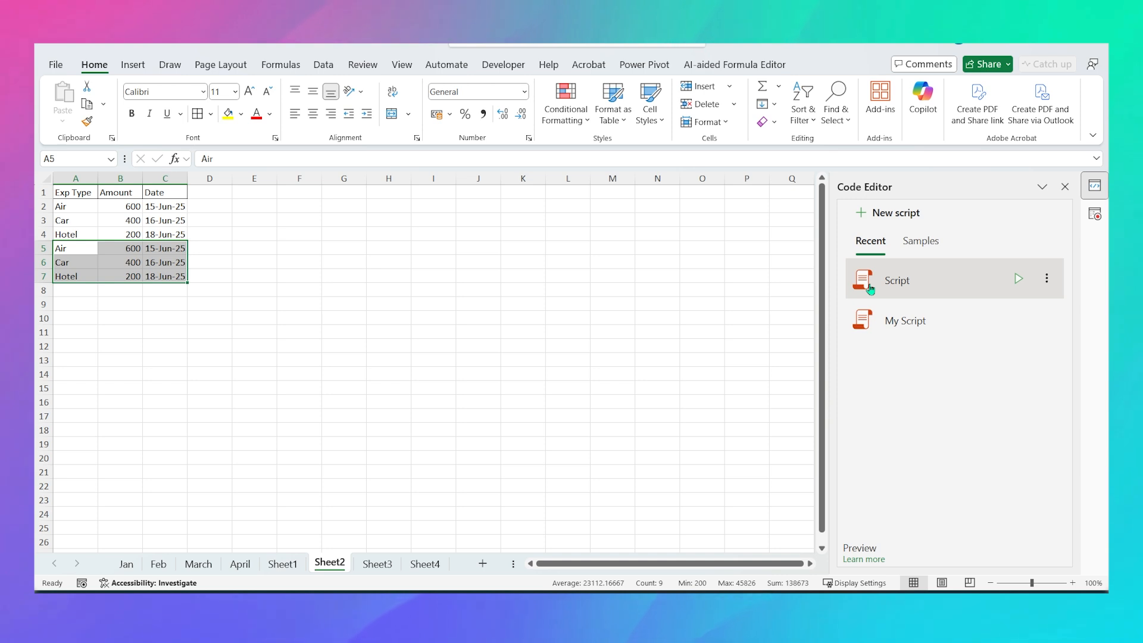
{"action": "left_click", "coordinate": [120, 249]}
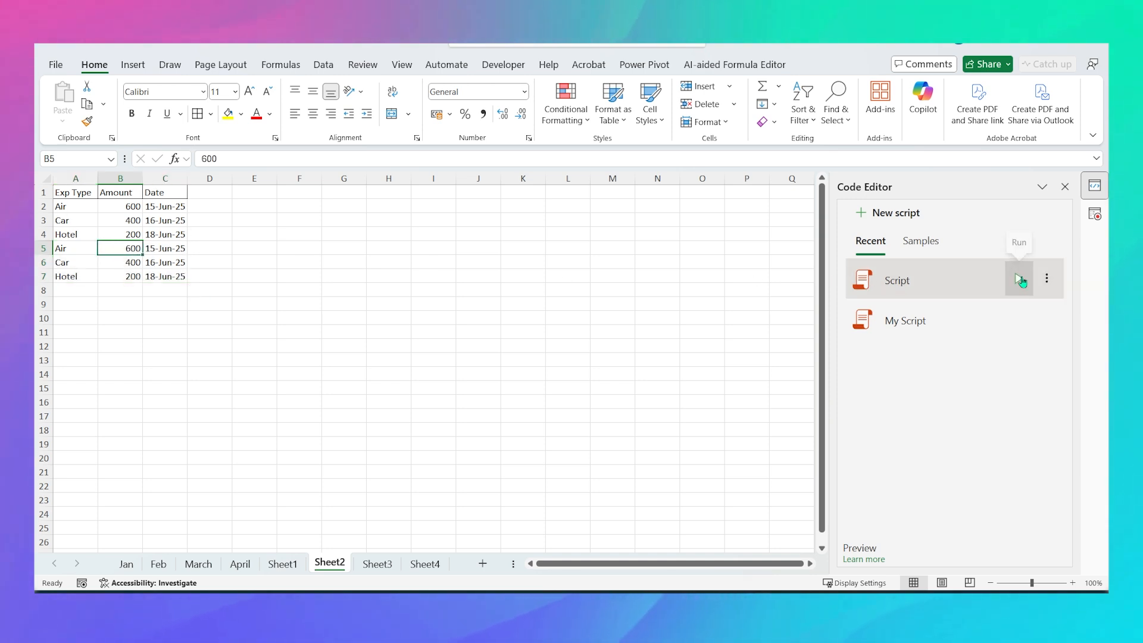
{"action": "left_click", "coordinate": [1020, 281]}
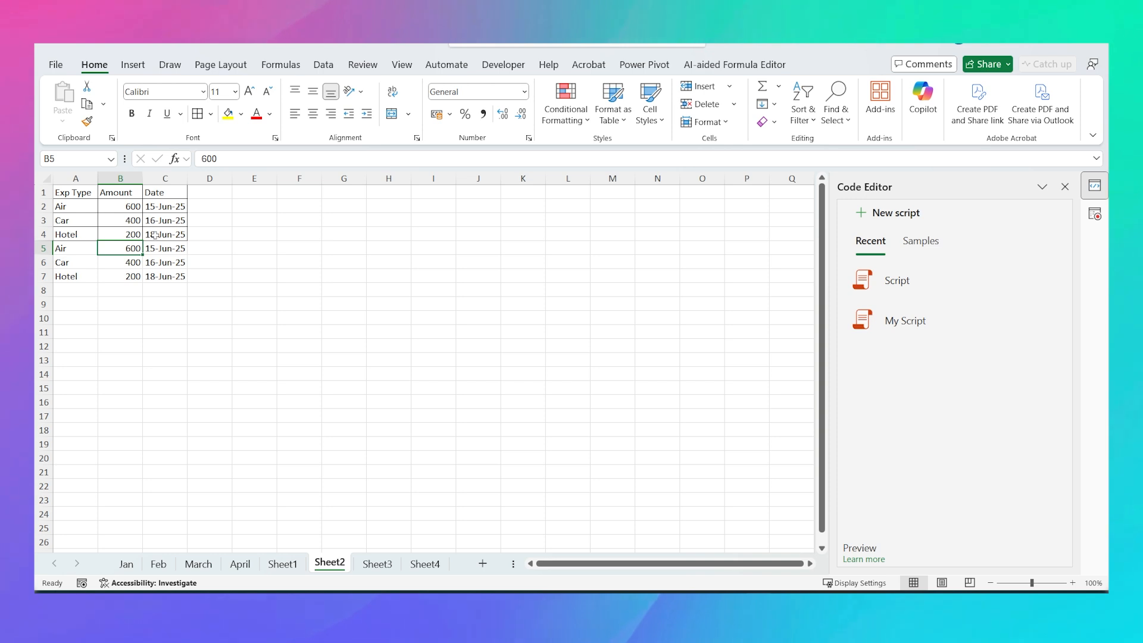
{"action": "mouse_move", "coordinate": [79, 246]}
{"action": "left_mouse_down"}
{"action": "mouse_move", "coordinate": [137, 277]}
{"action": "mouse_move", "coordinate": [173, 278]}
{"action": "left_mouse_up"}
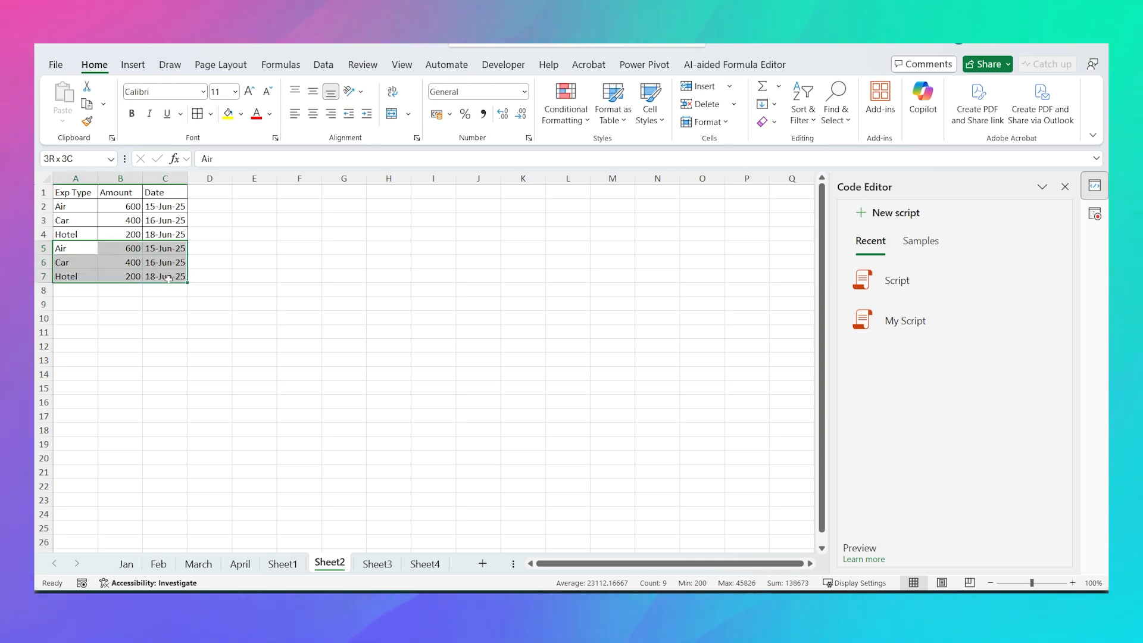
{"action": "left_click_drag", "start_coordinate": [57, 212], "coordinate": [159, 235]}
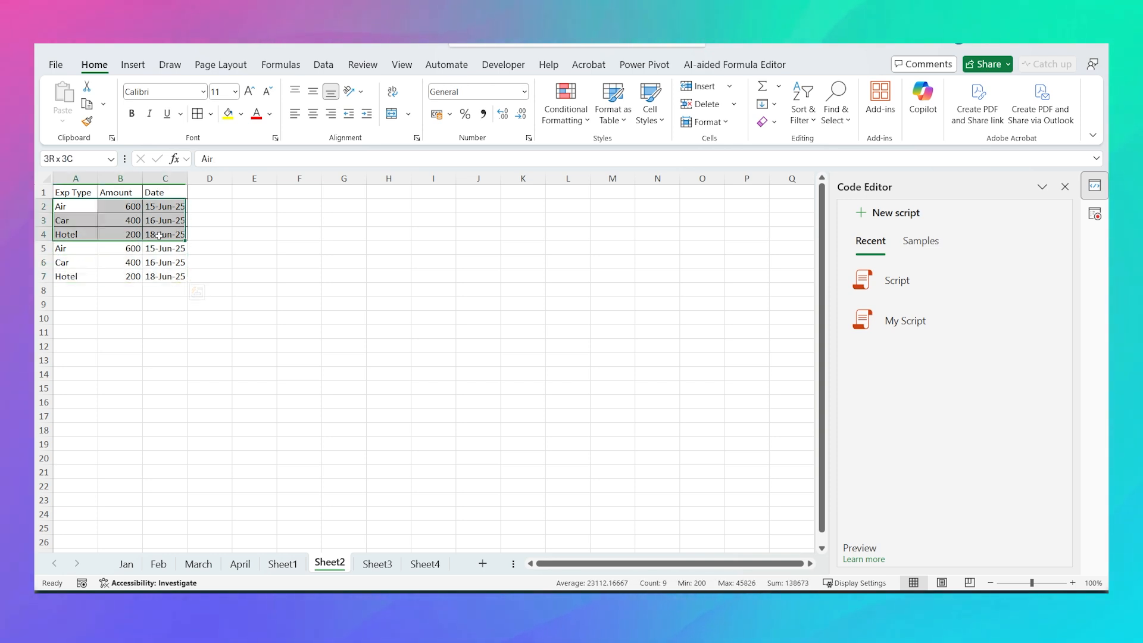
Step: Review the range A1:C4 on Sheet1 that was used for the recorded script
{"action": "left_click", "coordinate": [289, 563]}
{"action": "left_click", "coordinate": [162, 300]}
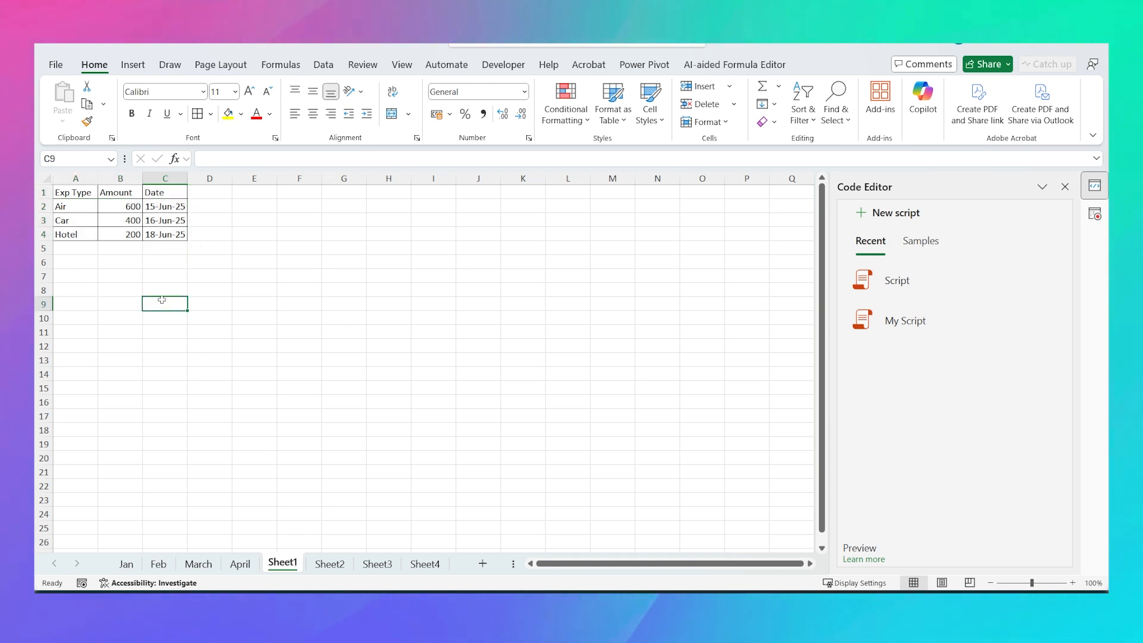
{"action": "left_click_drag", "start_coordinate": [67, 192], "coordinate": [177, 233]}
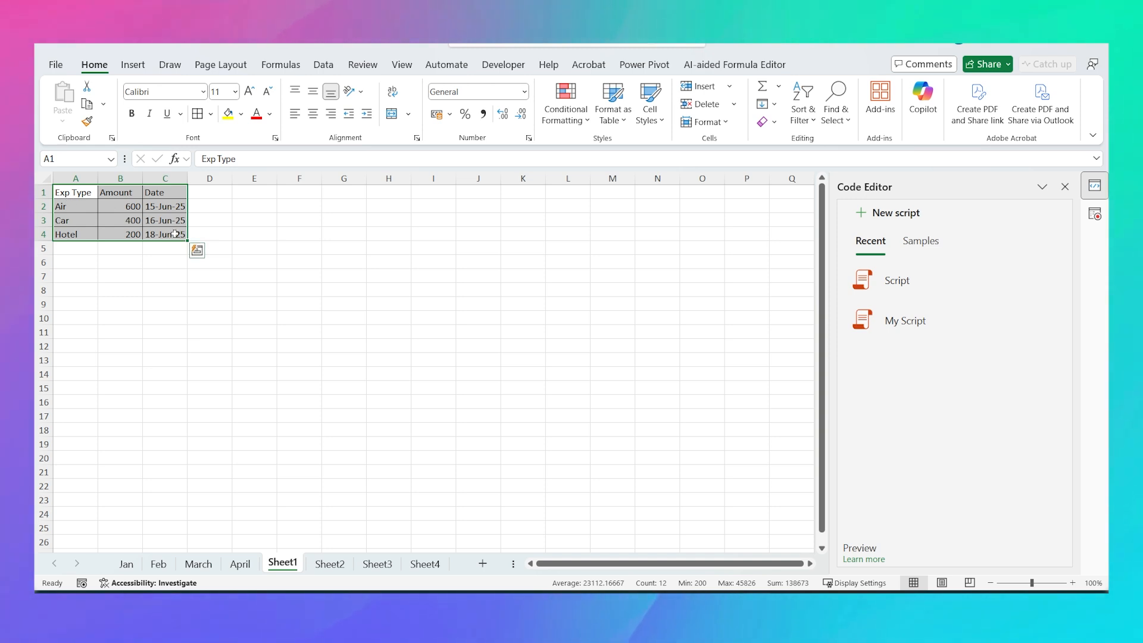
{"action": "left_click", "coordinate": [175, 234]}
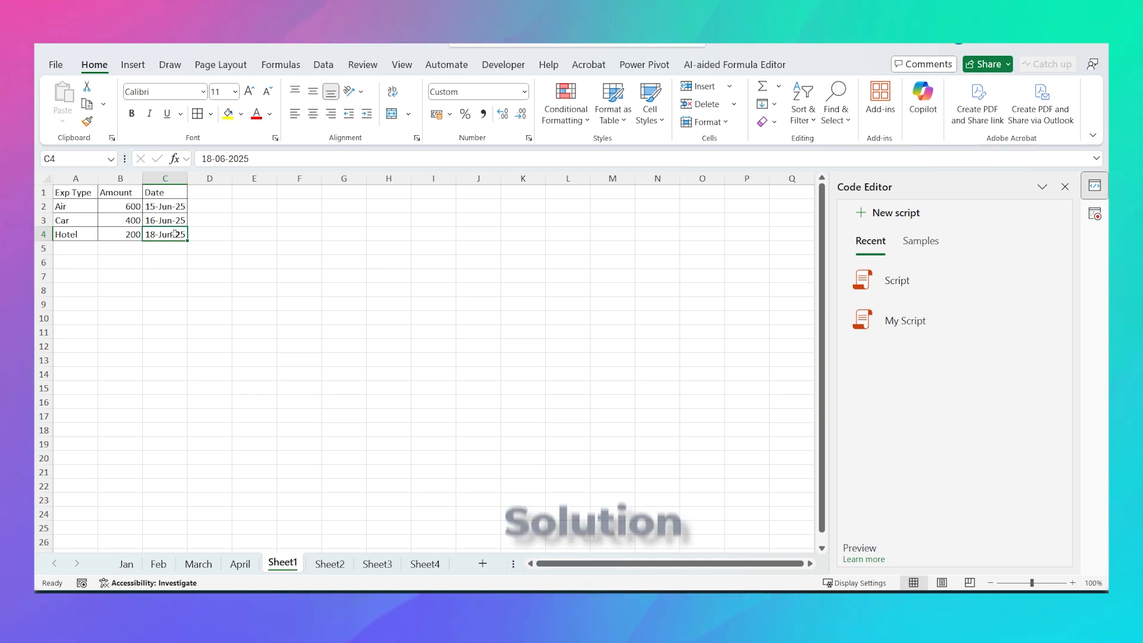
Step: Start recording actions on Sheet3 from cell A1 and extend the selection to the last data column and row
{"action": "left_click", "coordinate": [385, 570]}
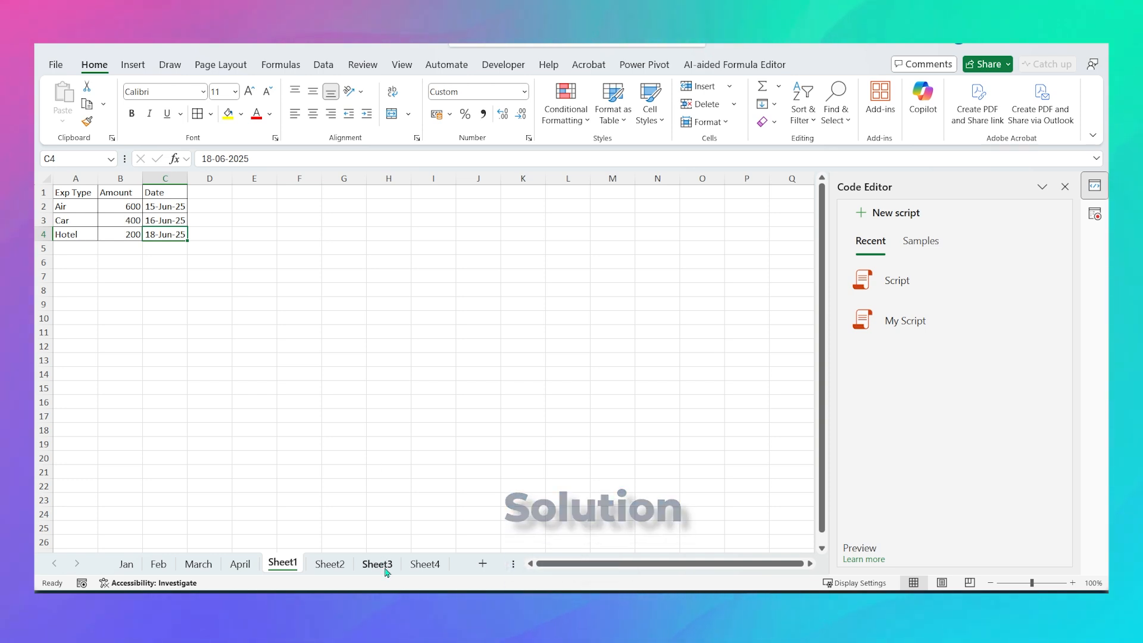
{"action": "left_click", "coordinate": [89, 193]}
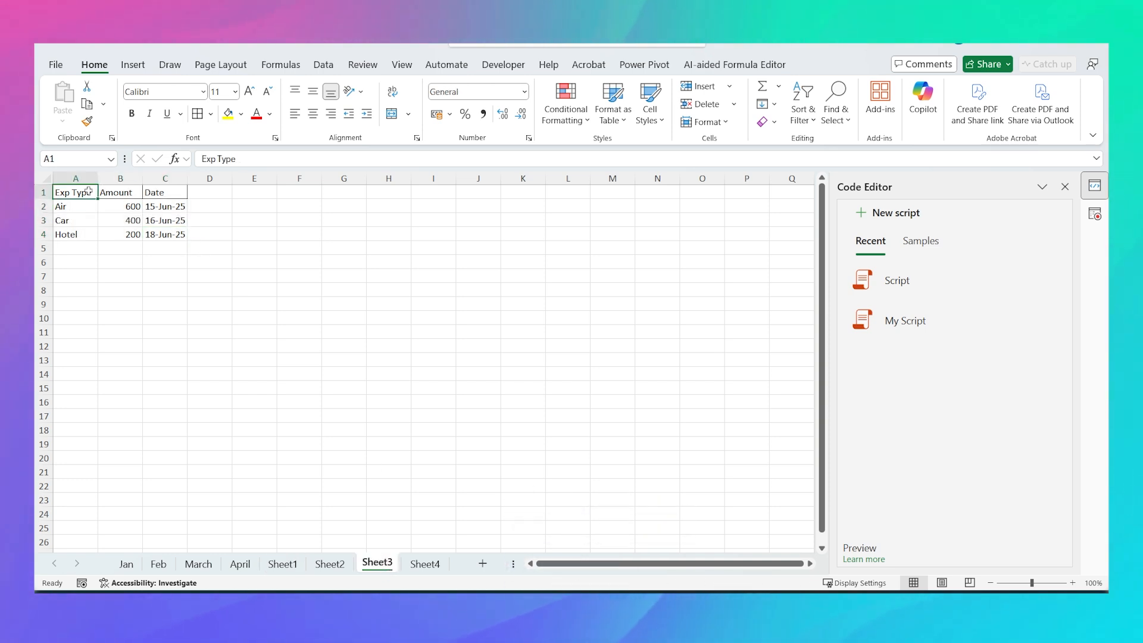
{"action": "left_click", "coordinate": [445, 65]}
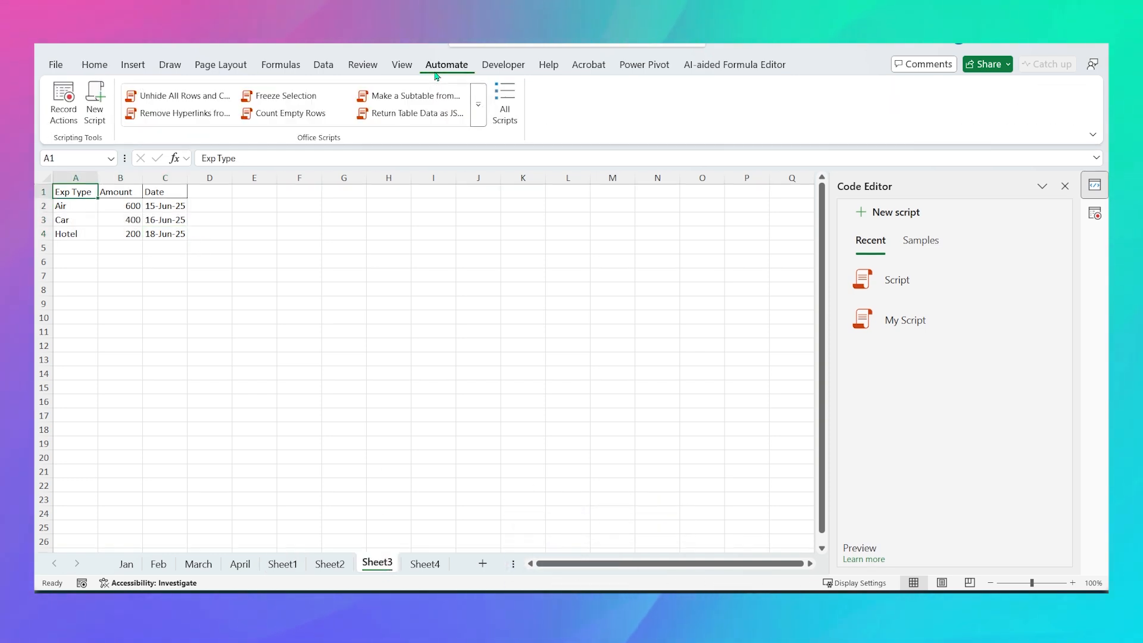
{"action": "left_click", "coordinate": [65, 107]}
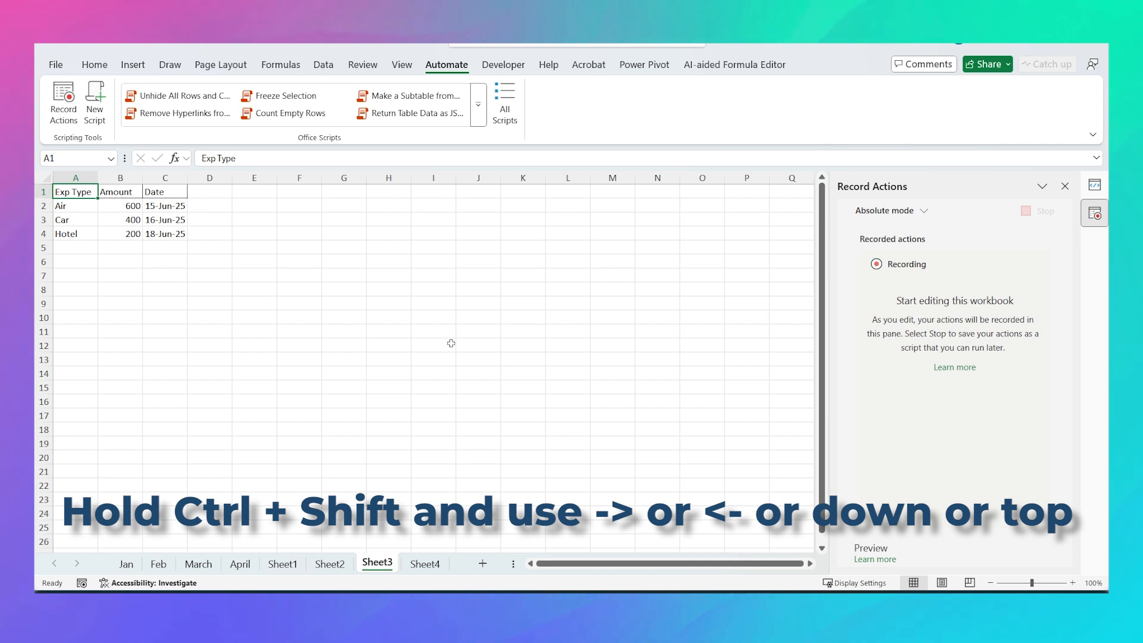
{"action": "key", "text": "ctrl+shift+Right"}
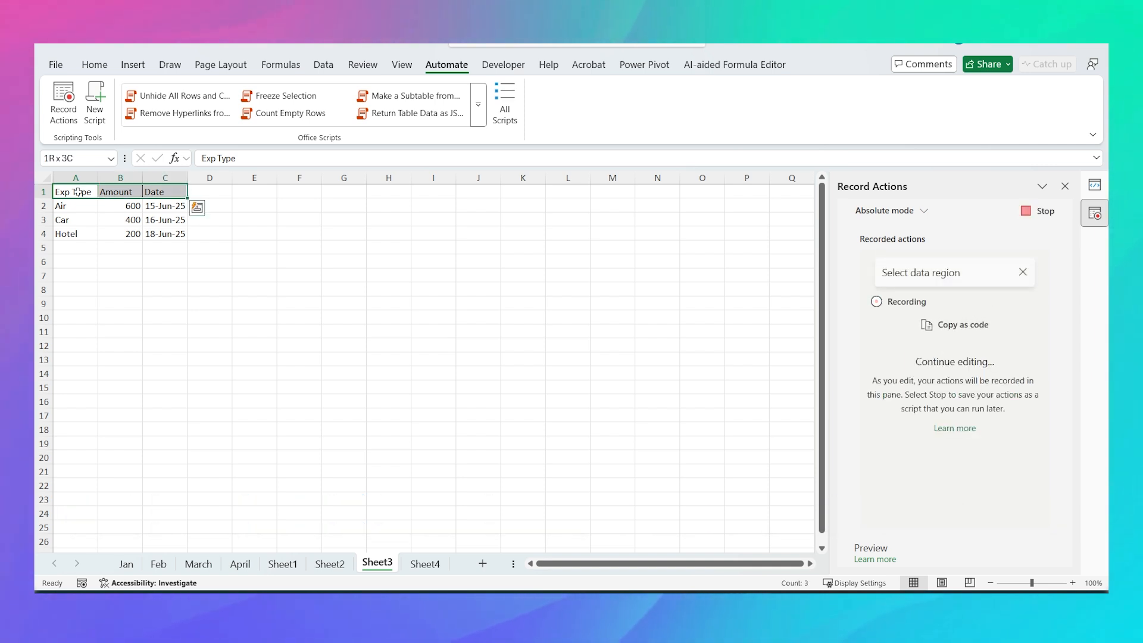
{"action": "key", "text": "ctrl+shift+Down"}
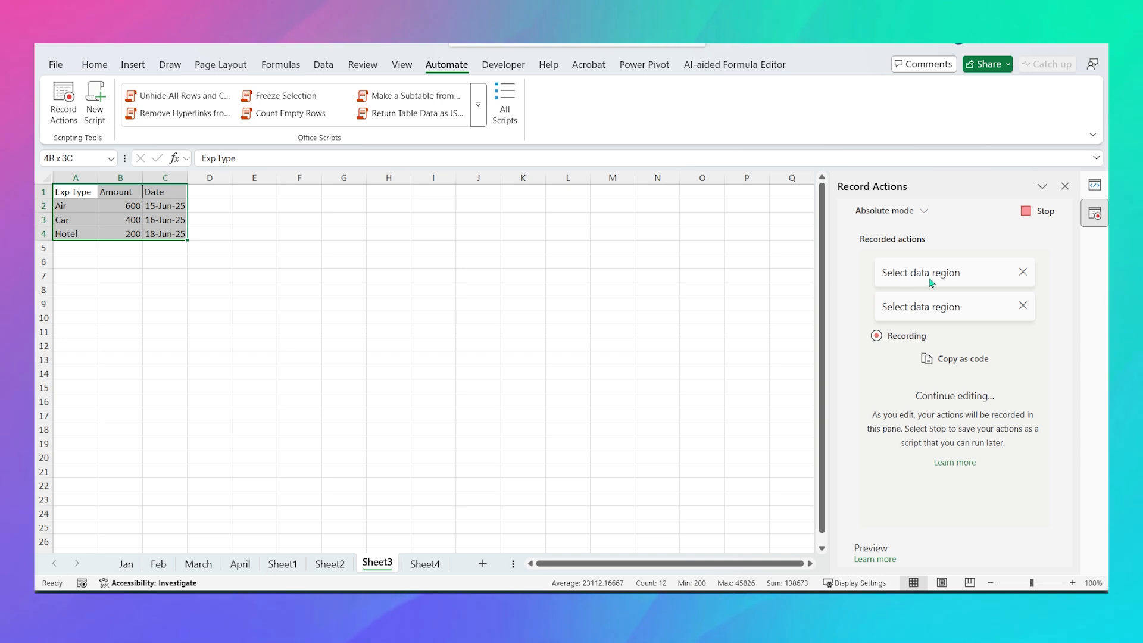
Step: Apply all borders to the selected Sheet3 data, stop recording and return to the list of all scripts
{"action": "left_click", "coordinate": [94, 65]}
{"action": "left_click", "coordinate": [197, 113]}
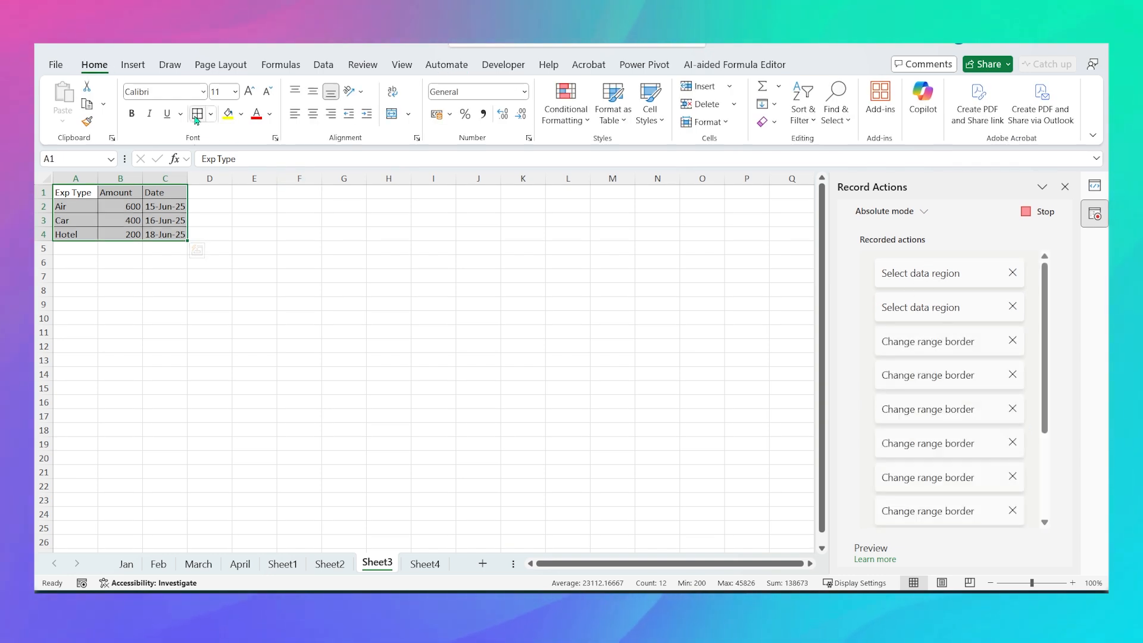
{"action": "left_click", "coordinate": [1026, 212]}
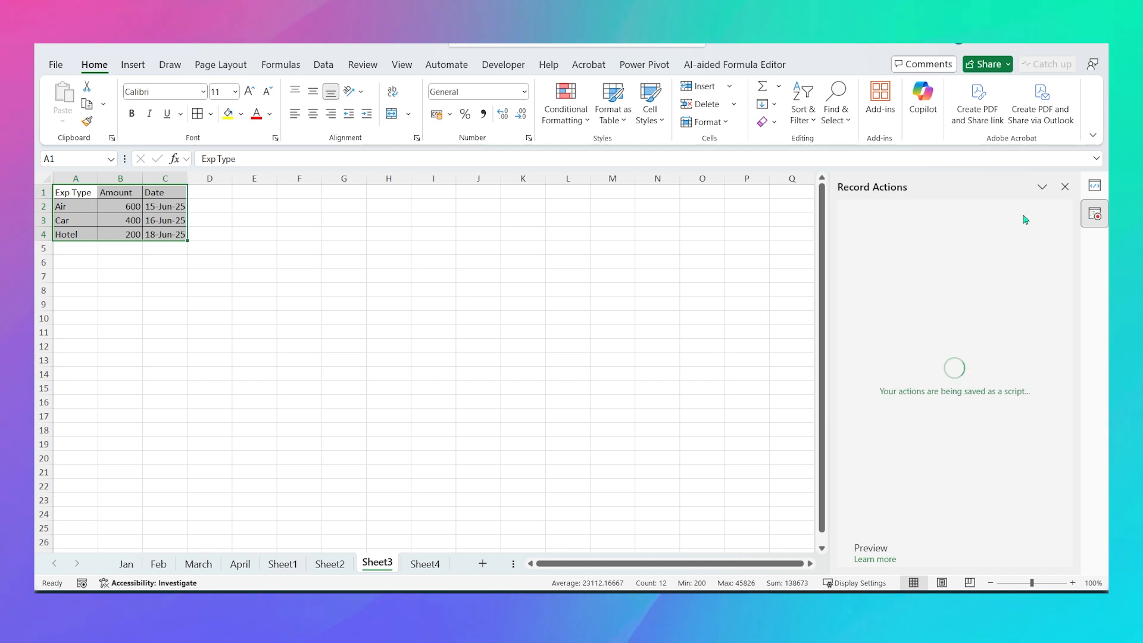
{"action": "left_click", "coordinate": [857, 214]}
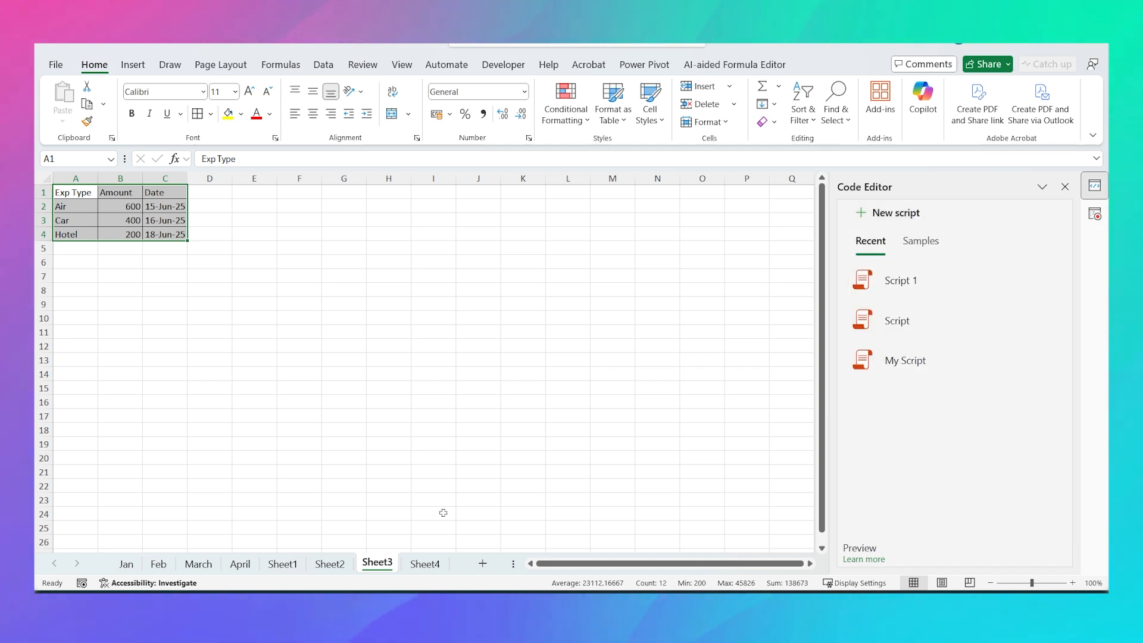
Step: Run Script 1 on the longer expense table in Sheet4
{"action": "left_click", "coordinate": [420, 568]}
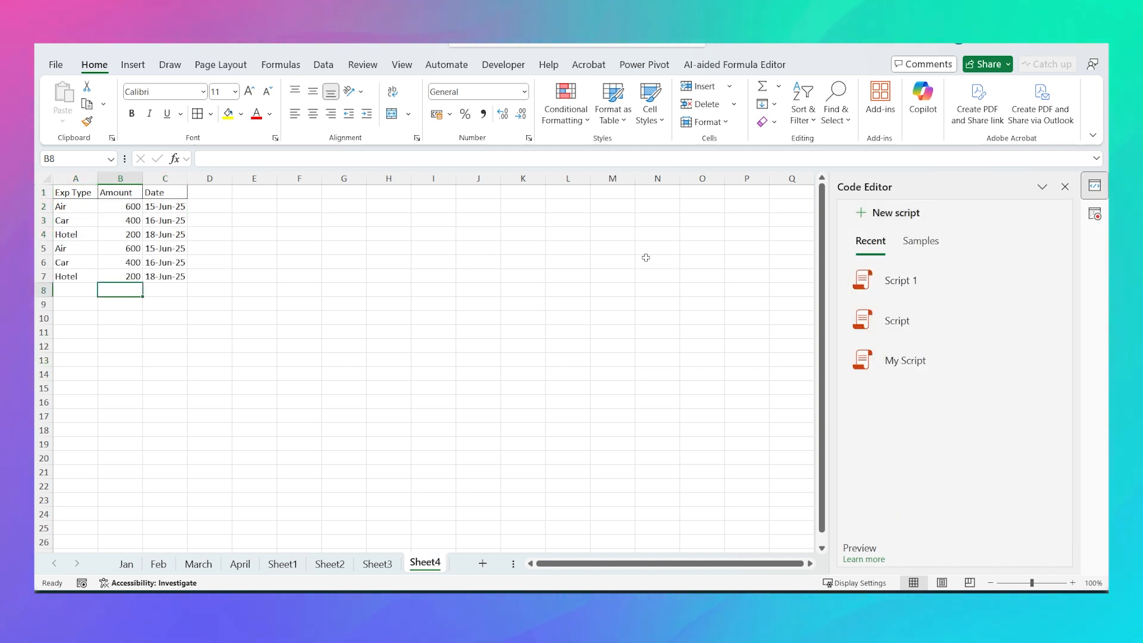
{"action": "mouse_move", "coordinate": [905, 291]}
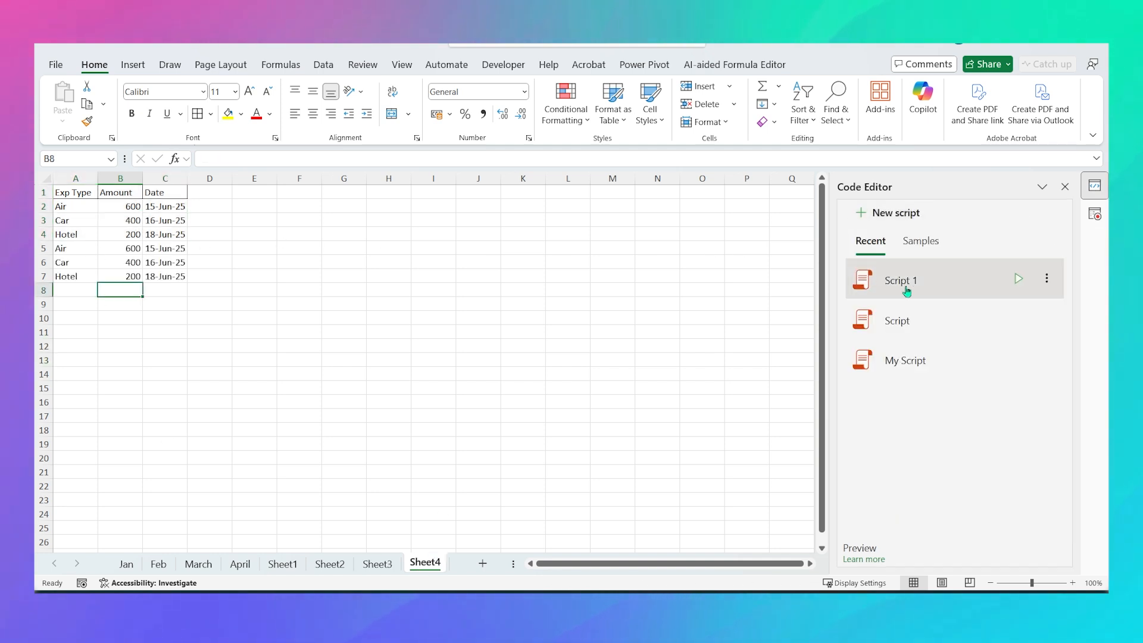
{"action": "left_click", "coordinate": [1018, 283]}
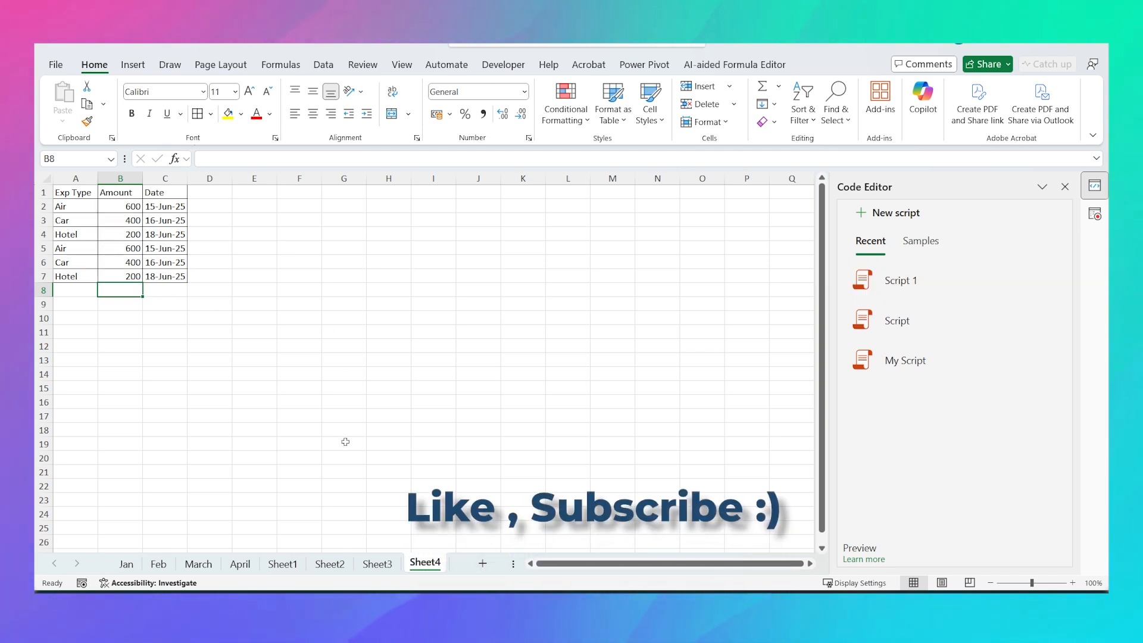
Step: Run Script 1 on Sheet2 and select A1:C7 to check its borders
{"action": "left_click", "coordinate": [333, 564]}
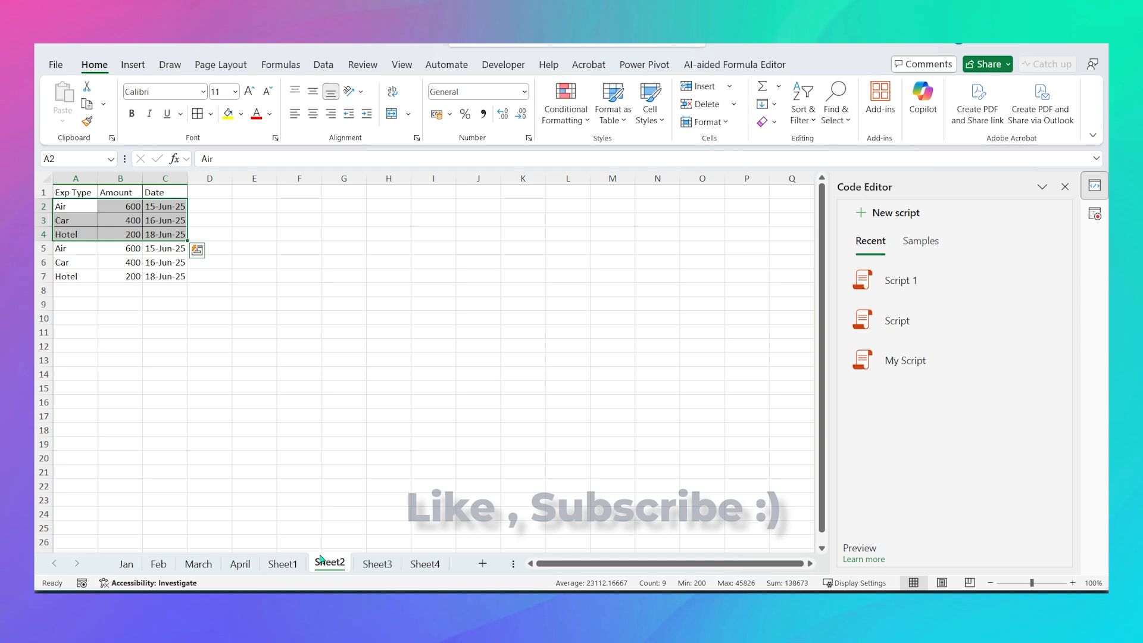
{"action": "left_click", "coordinate": [80, 275]}
{"action": "left_click", "coordinate": [1015, 280]}
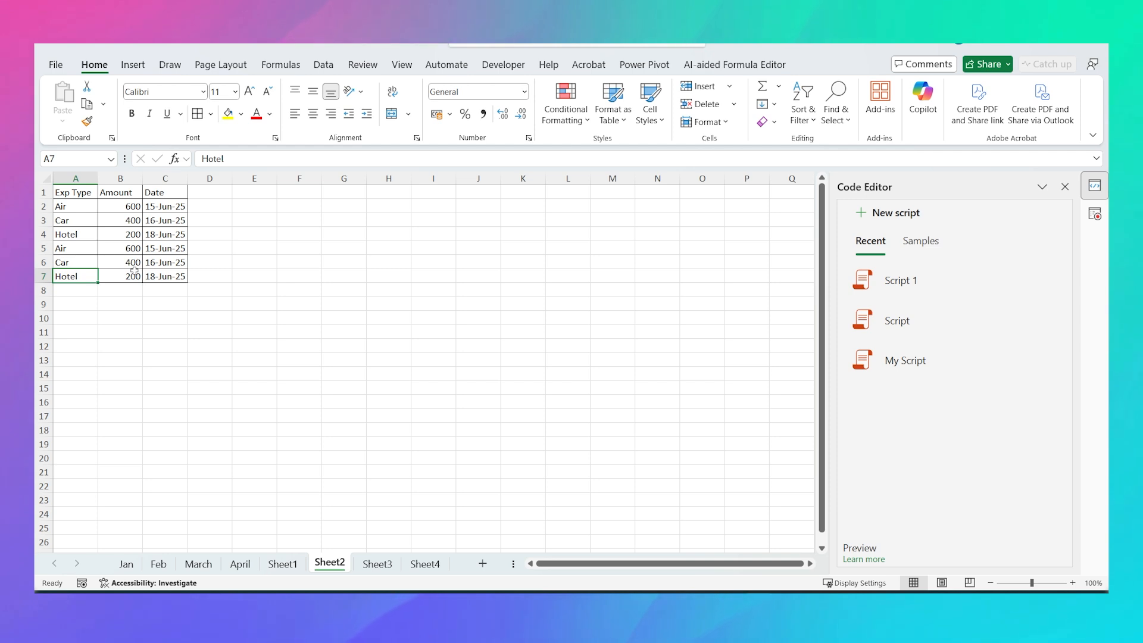
{"action": "left_click_drag", "start_coordinate": [75, 198], "coordinate": [180, 276]}
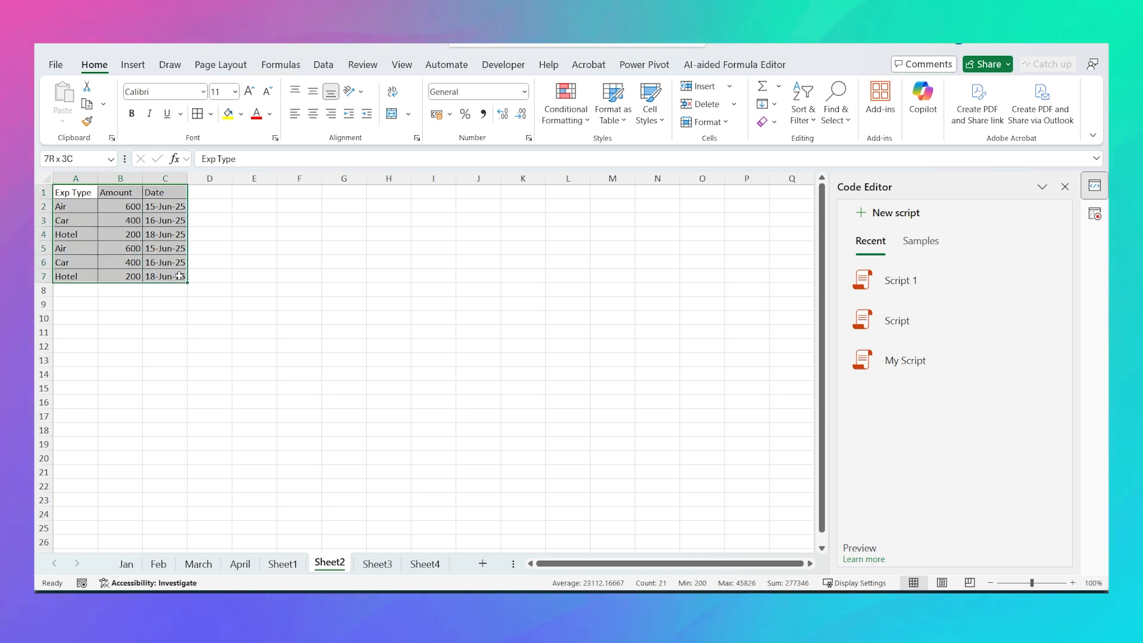
Step: Select the entire data region on Sheet2 starting from cell A1
{"action": "left_click", "coordinate": [80, 194]}
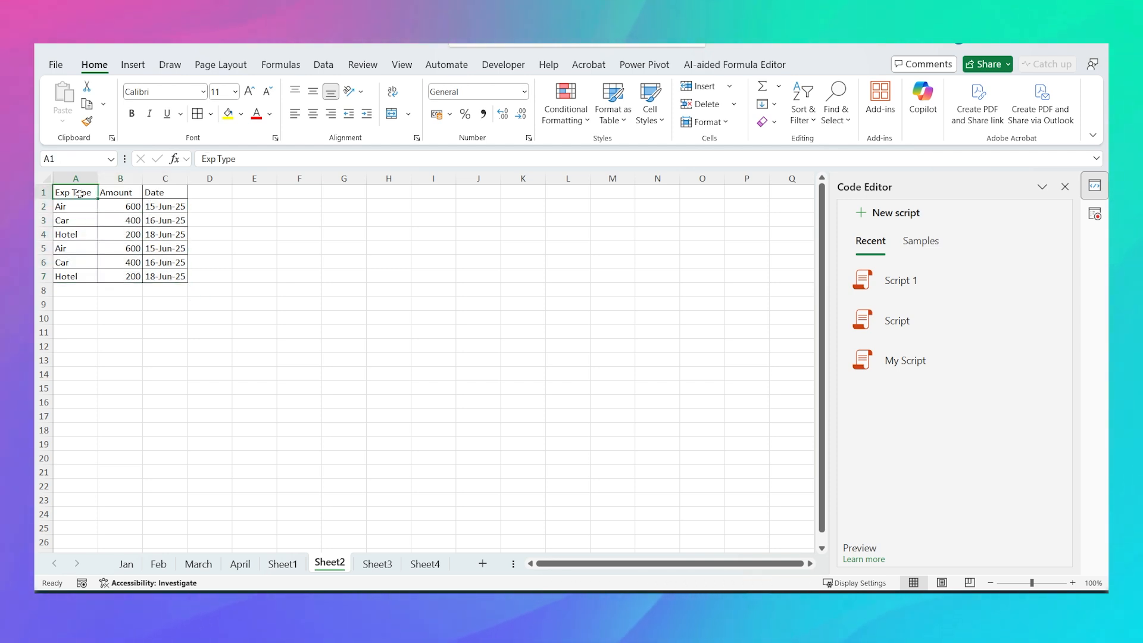
{"action": "key", "text": "ctrl+a"}
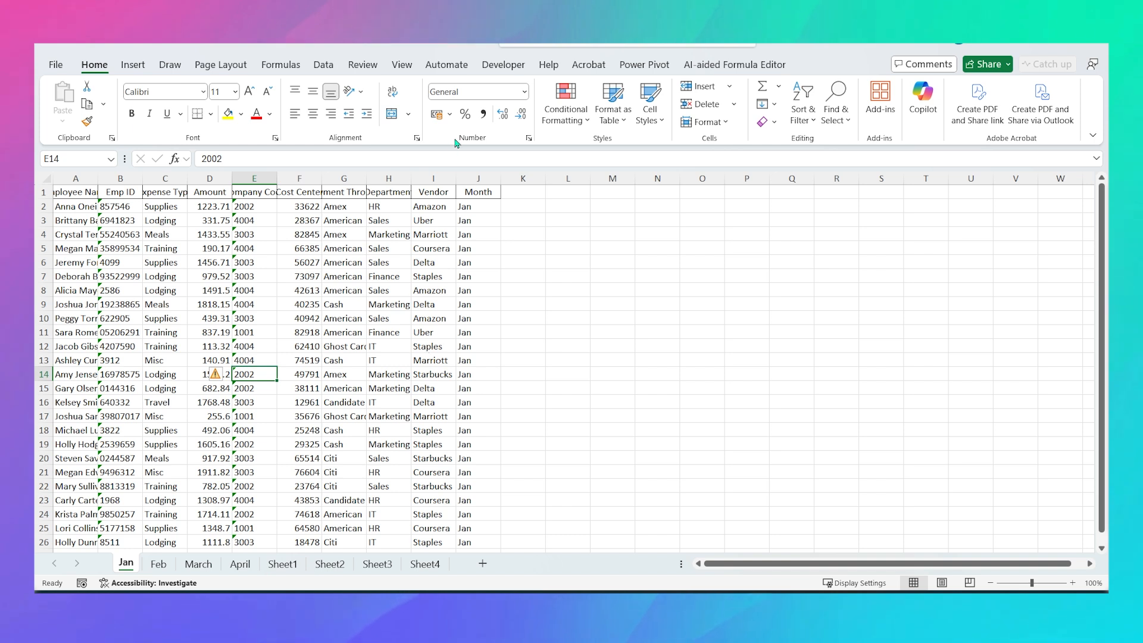
Step: Start recording actions on the Jan sheet and add the header "Cash Or Card" in K1
{"action": "left_click", "coordinate": [447, 70]}
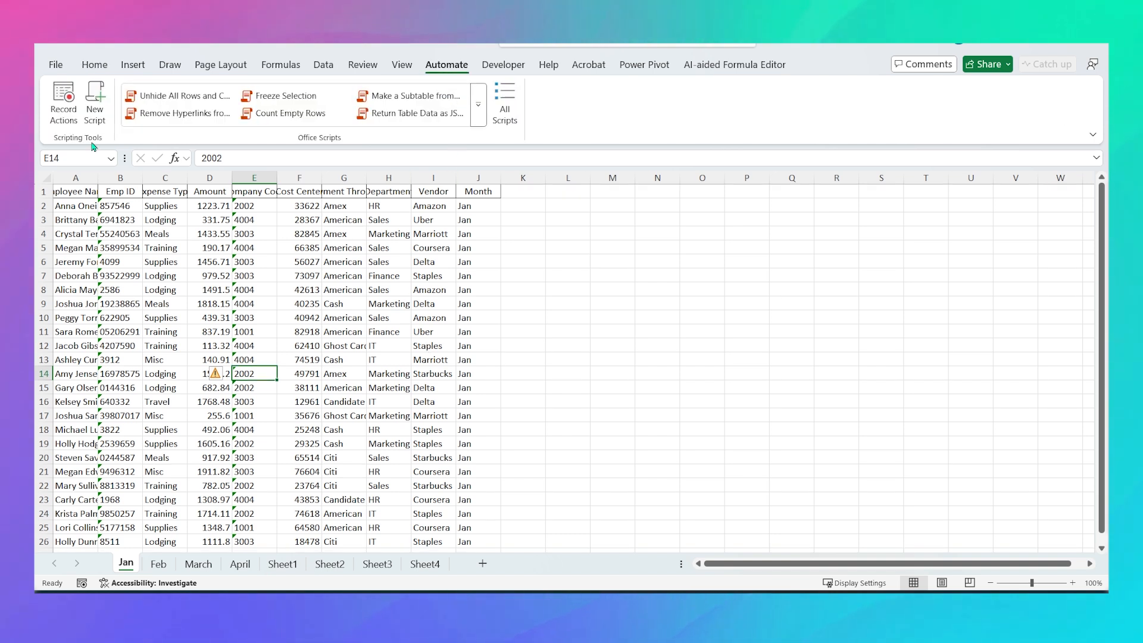
{"action": "left_click", "coordinate": [64, 104]}
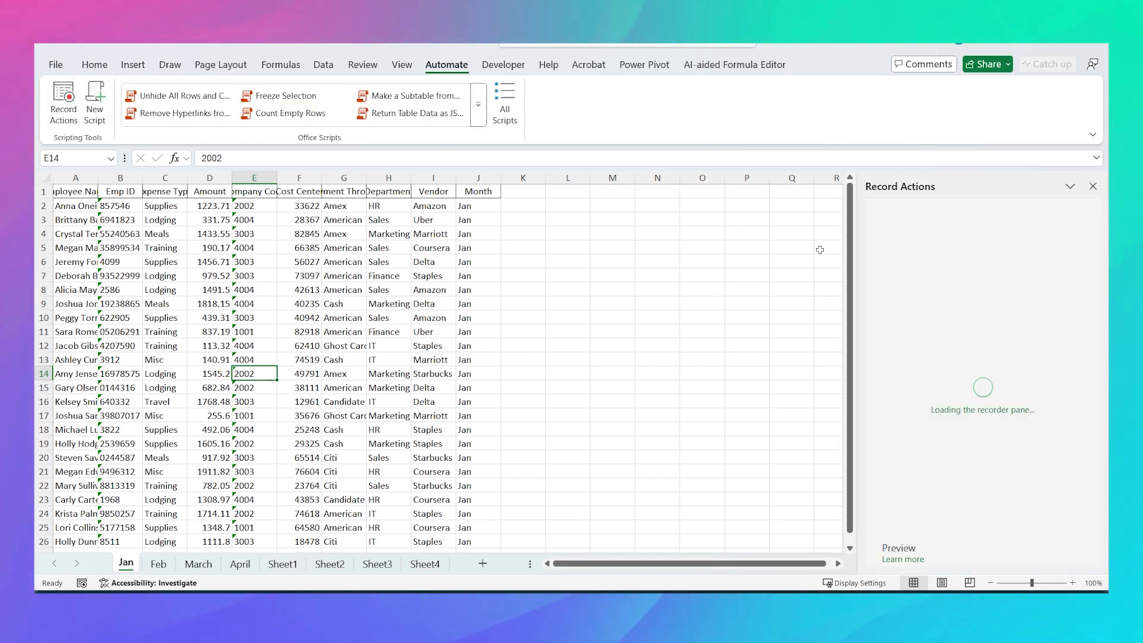
{"action": "left_click", "coordinate": [523, 193]}
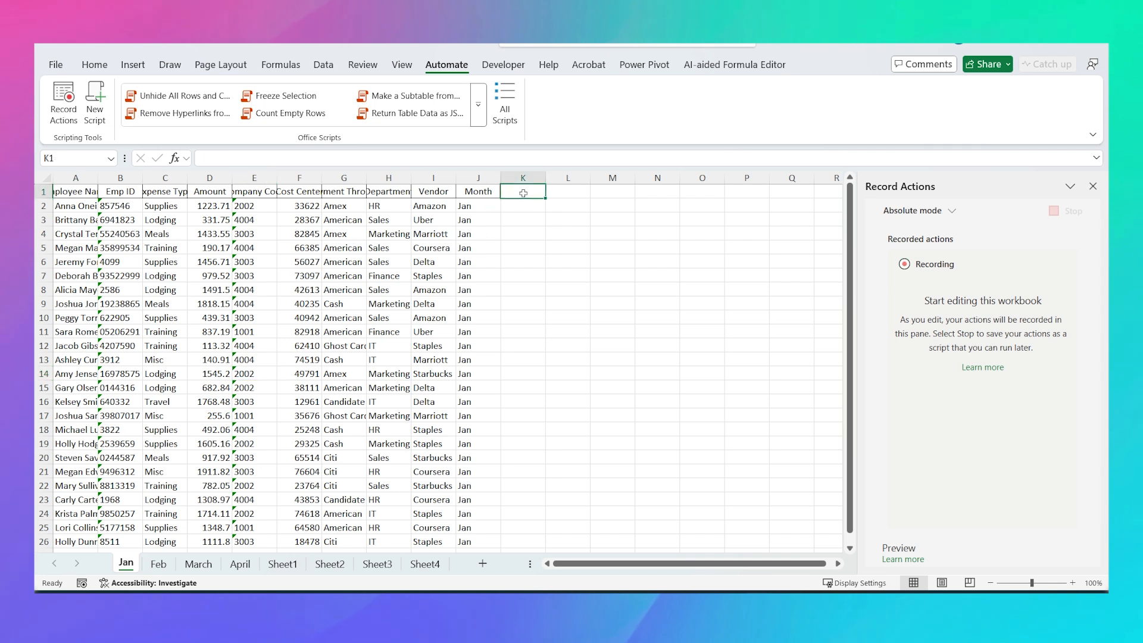
{"action": "type", "text": "Cash"}
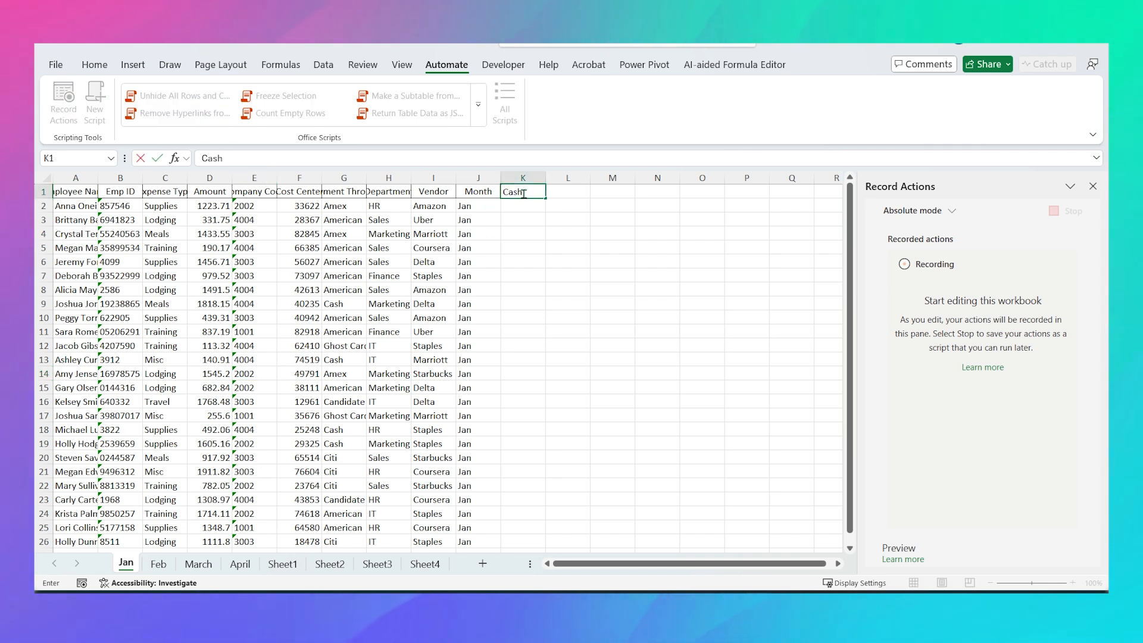
{"action": "type", "text": " Or Card"}
{"action": "key", "text": "Return"}
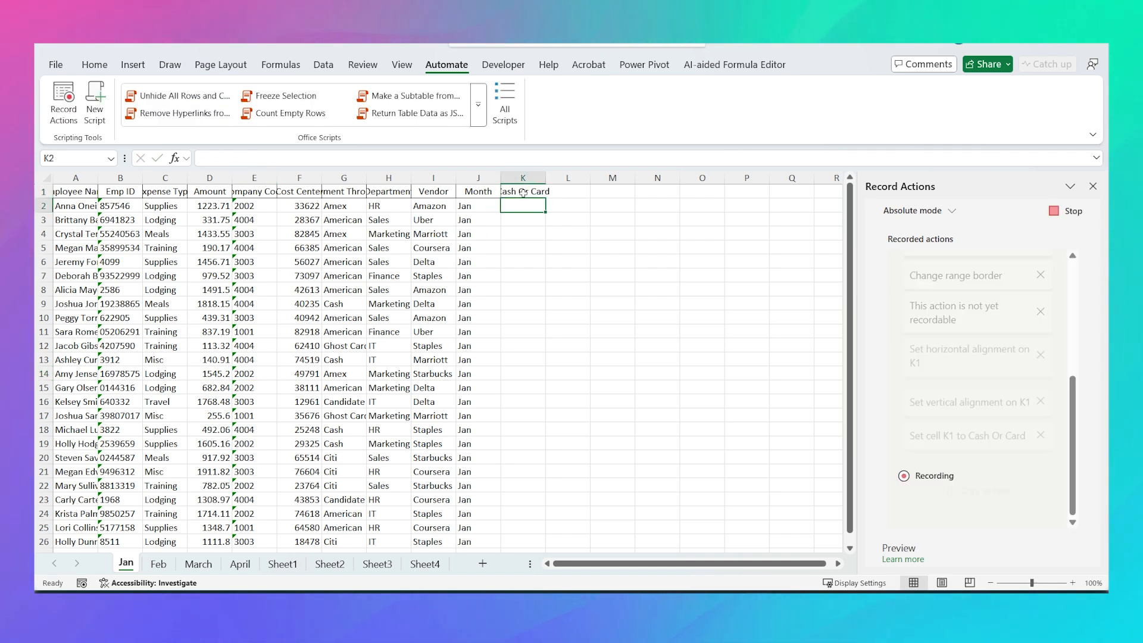
Step: Enter =IF(G2="Cash","Cash","Card") in K2 and fill it down to K26
{"action": "type", "text": "=if"}
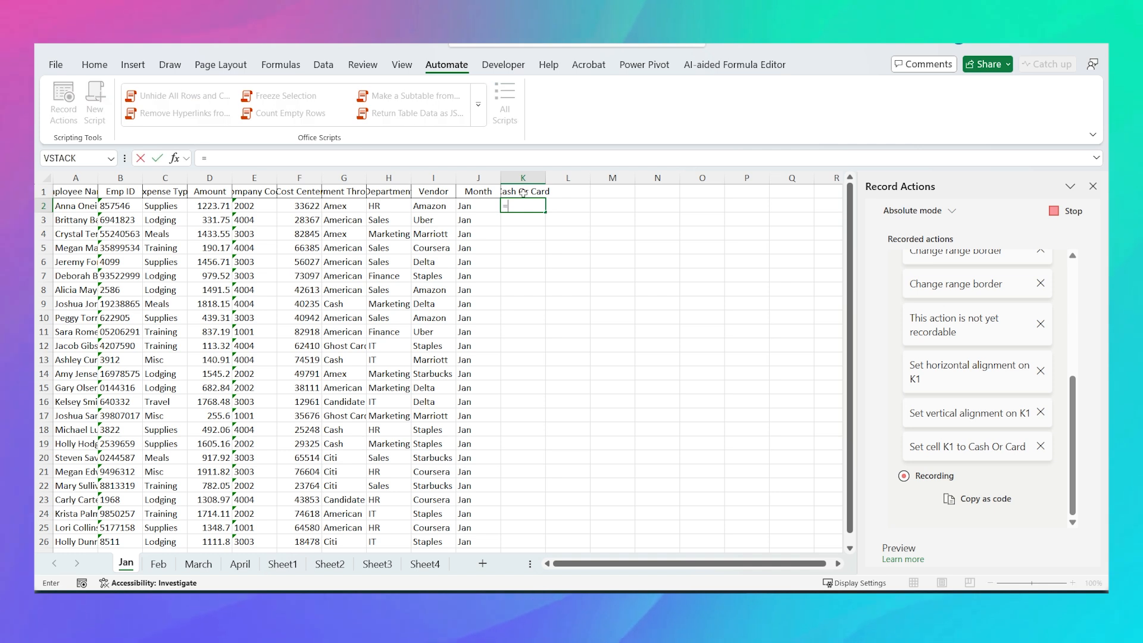
{"action": "key", "text": "Left"}
{"action": "key", "text": "Left"}
{"action": "key", "text": "Left"}
{"action": "key", "text": "Left"}
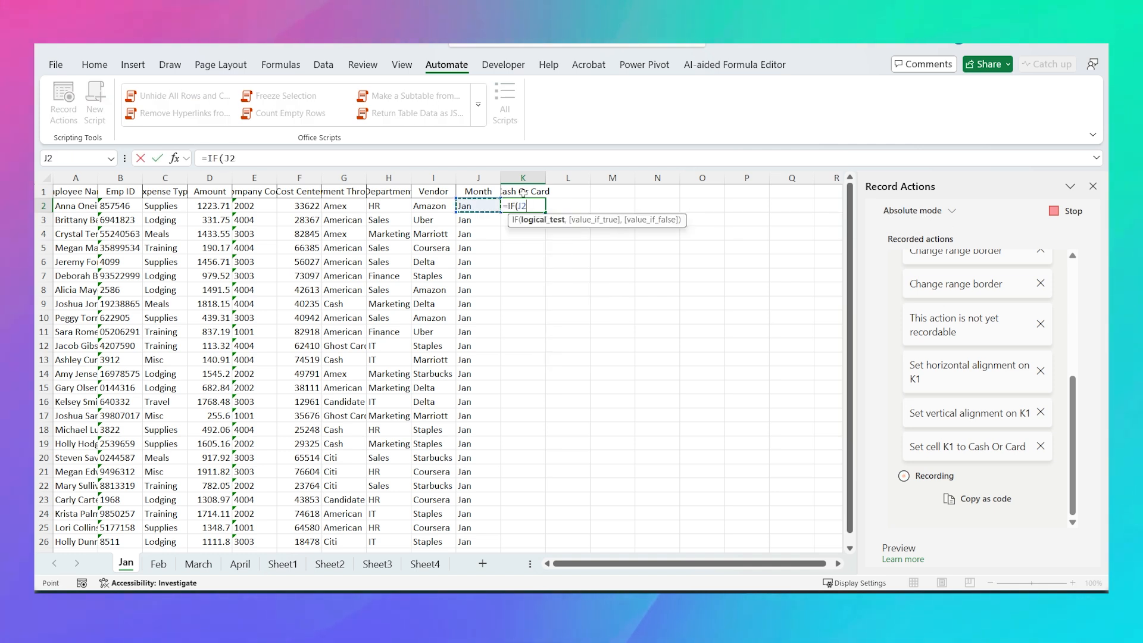
{"action": "type", "text": "="}
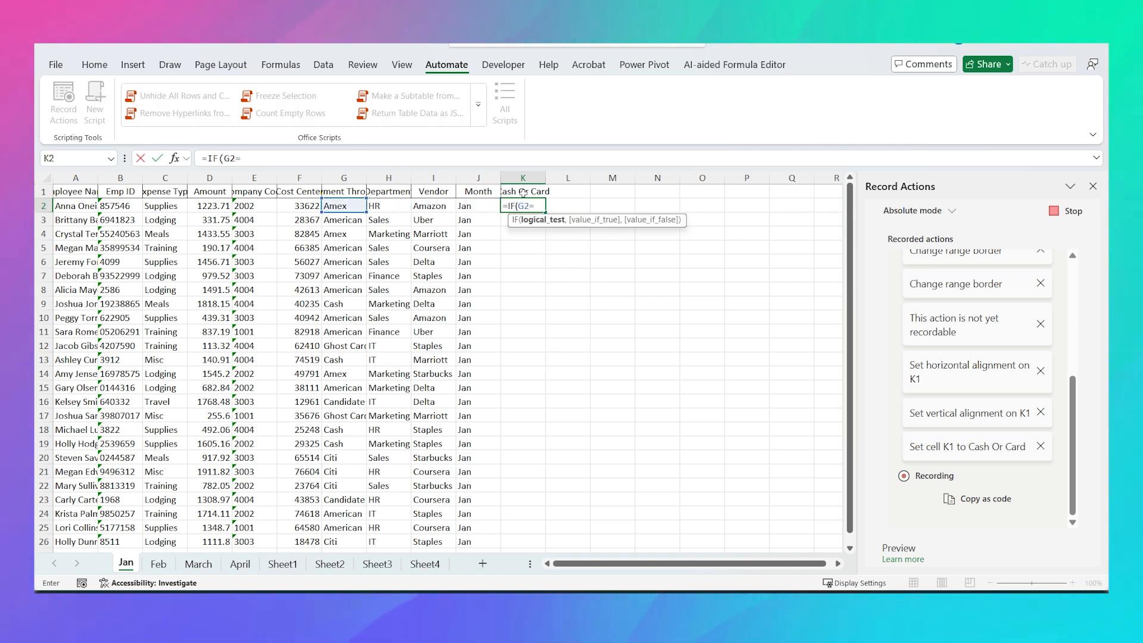
{"action": "type", "text": "\"Cas"}
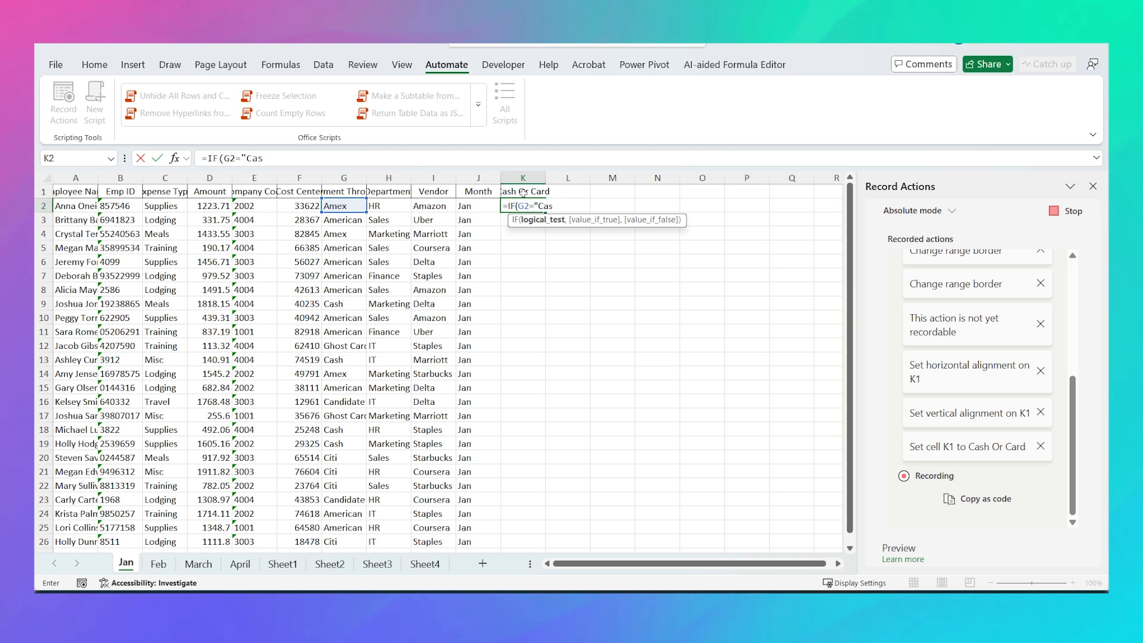
{"action": "type", "text": "h\""}
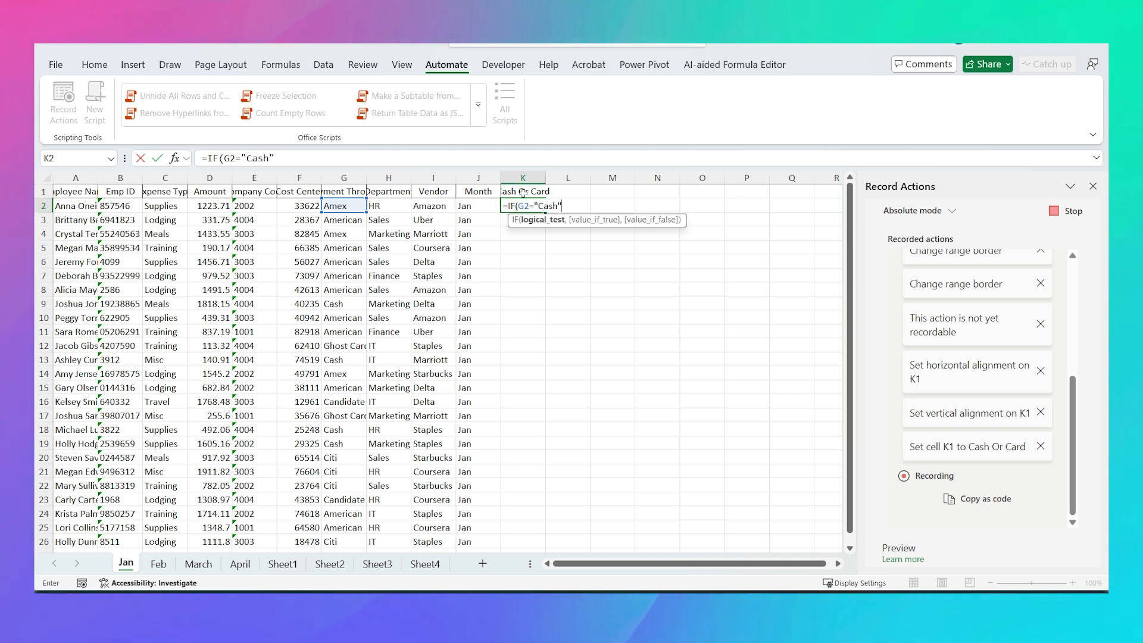
{"action": "type", "text": ",\""}
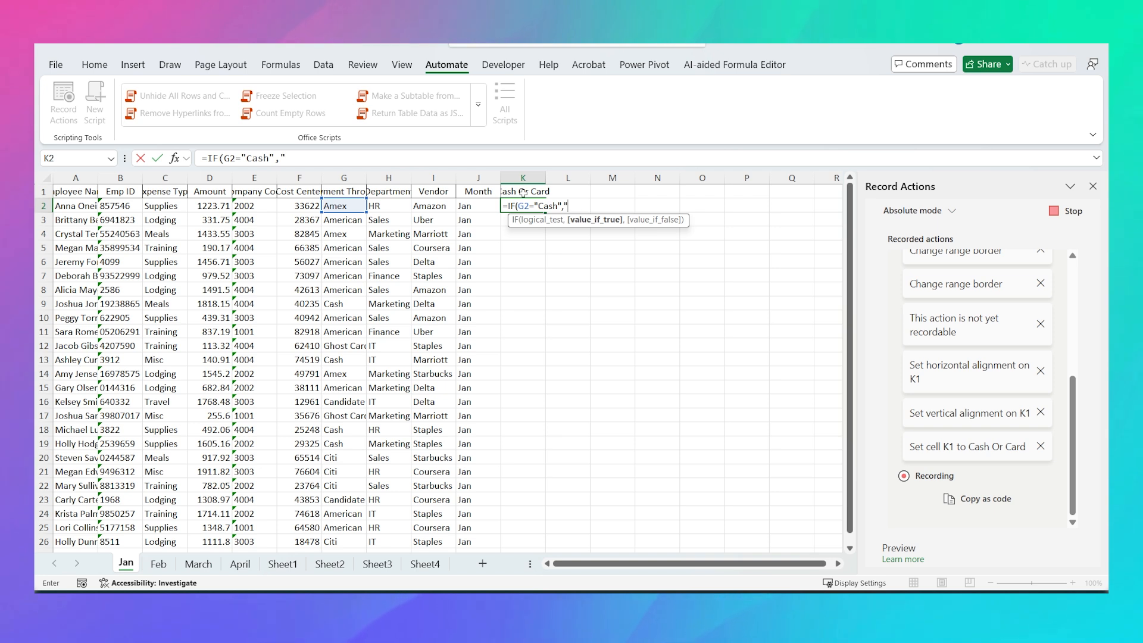
{"action": "type", "text": "Cash"}
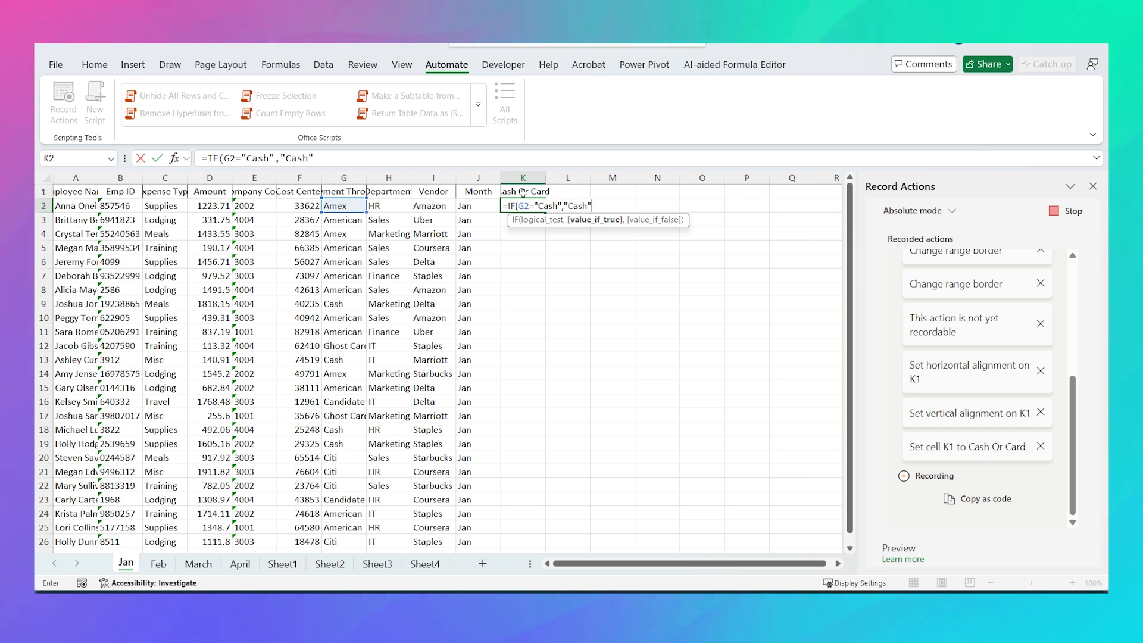
{"action": "type", "text": "\",\"Card"}
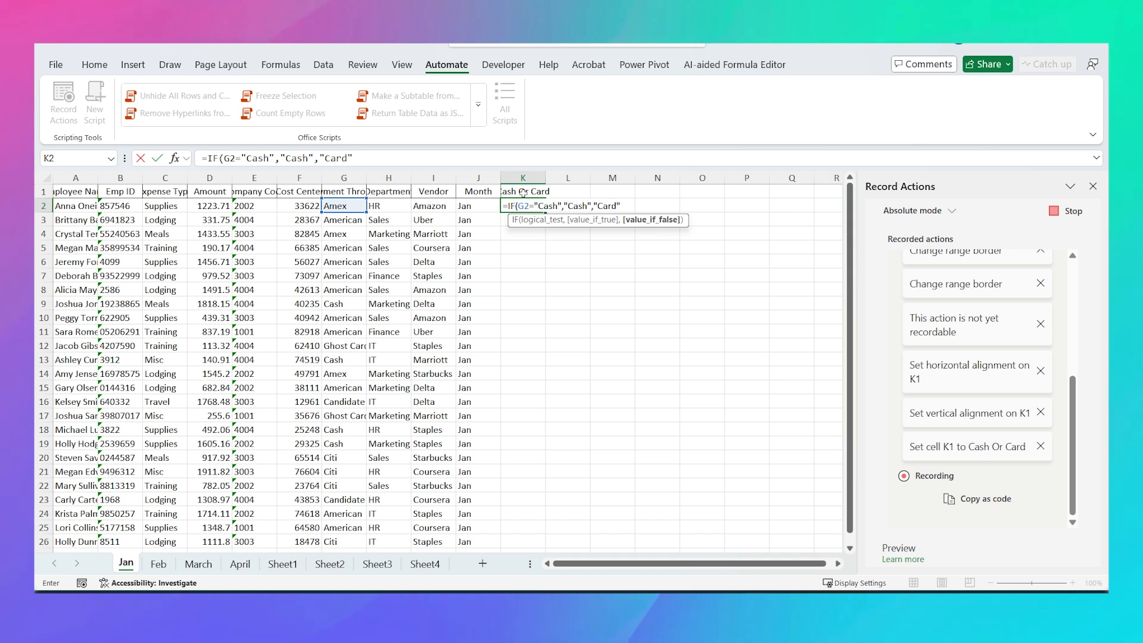
{"action": "key", "text": "Return"}
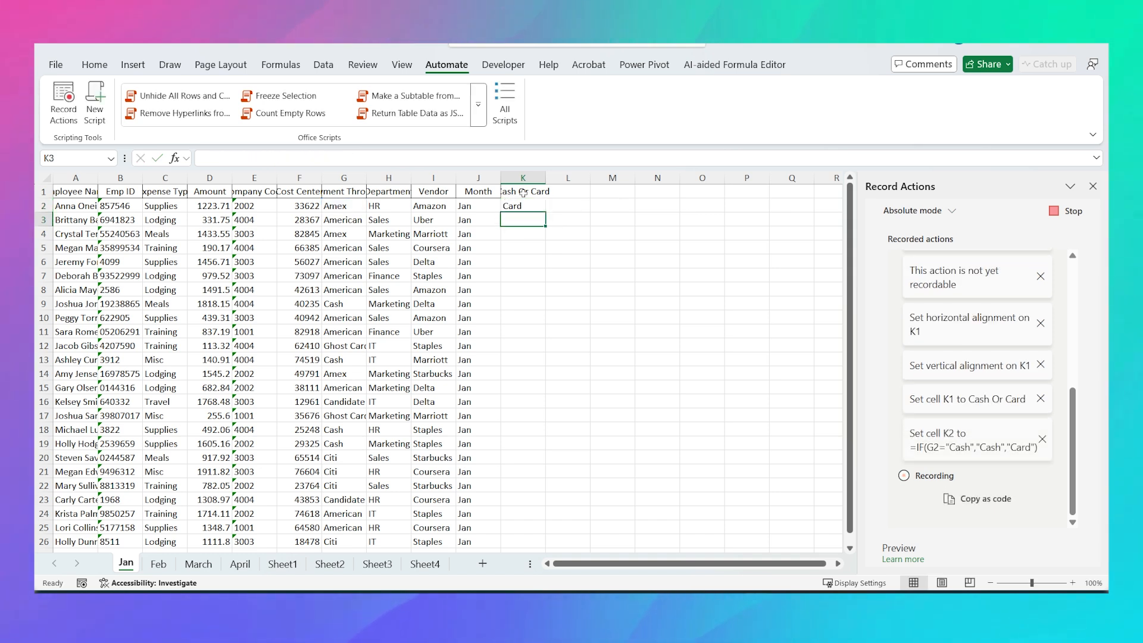
{"action": "left_click", "coordinate": [527, 206]}
{"action": "double_click", "coordinate": [546, 213]}
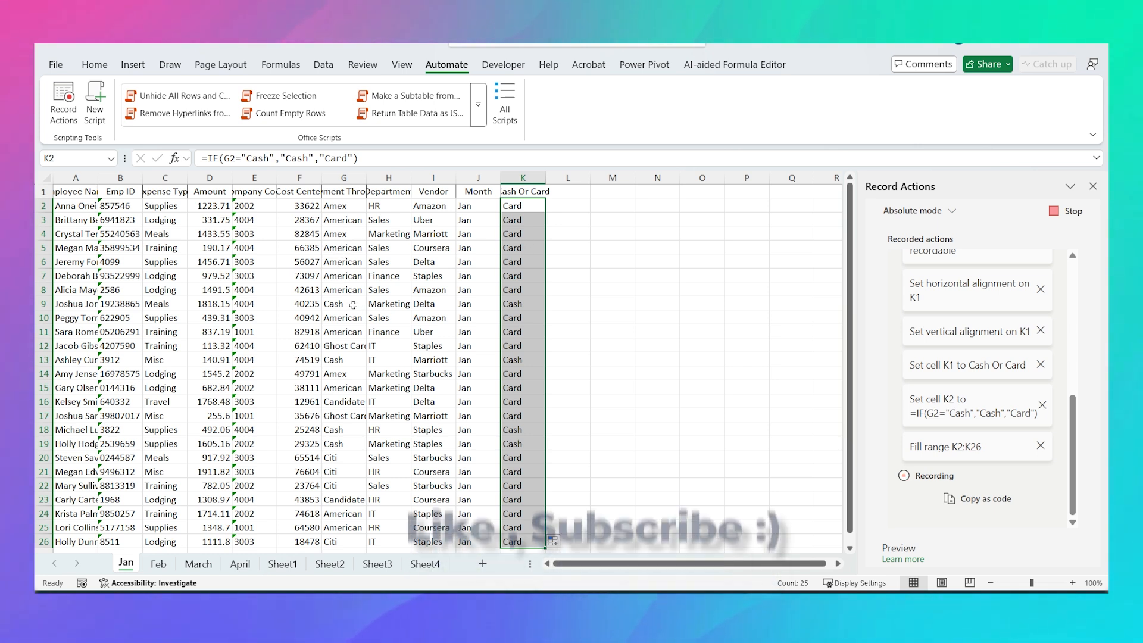
Step: Add the header "Employee ID Updated" in L1
{"action": "double_click", "coordinate": [565, 191]}
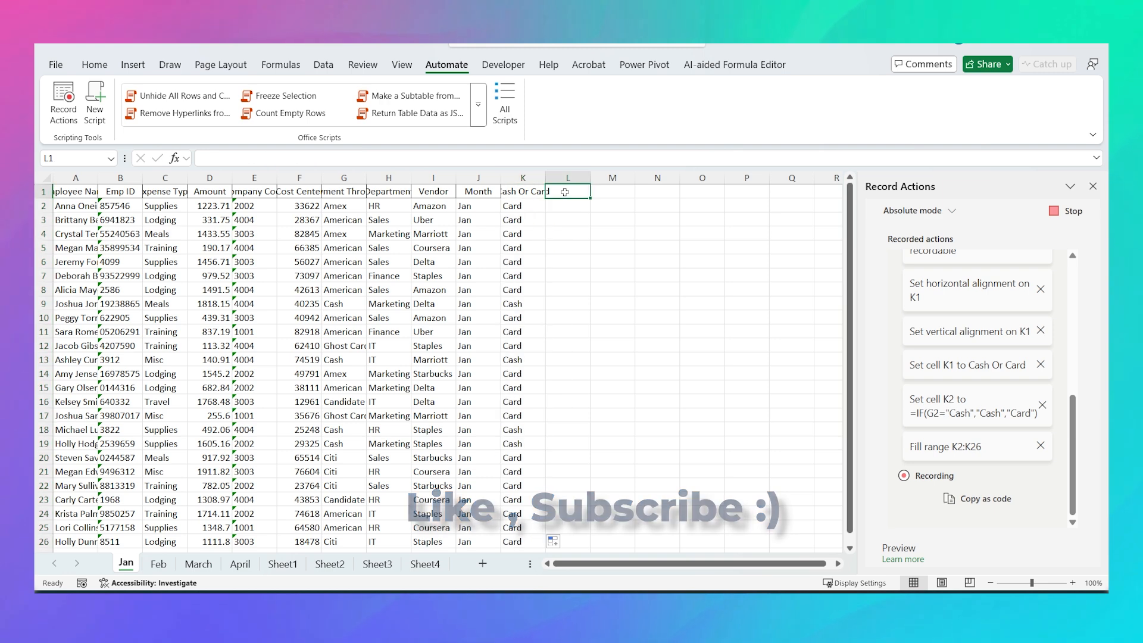
{"action": "type", "text": "Employ"}
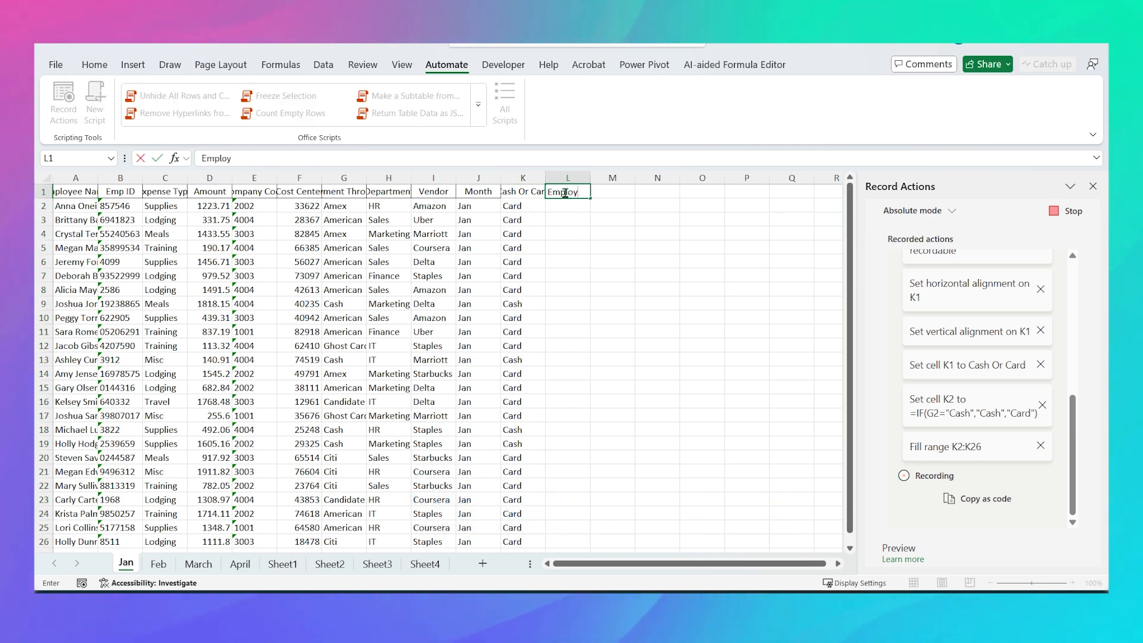
{"action": "type", "text": "ee ID UPdated"}
{"action": "key", "text": "Return"}
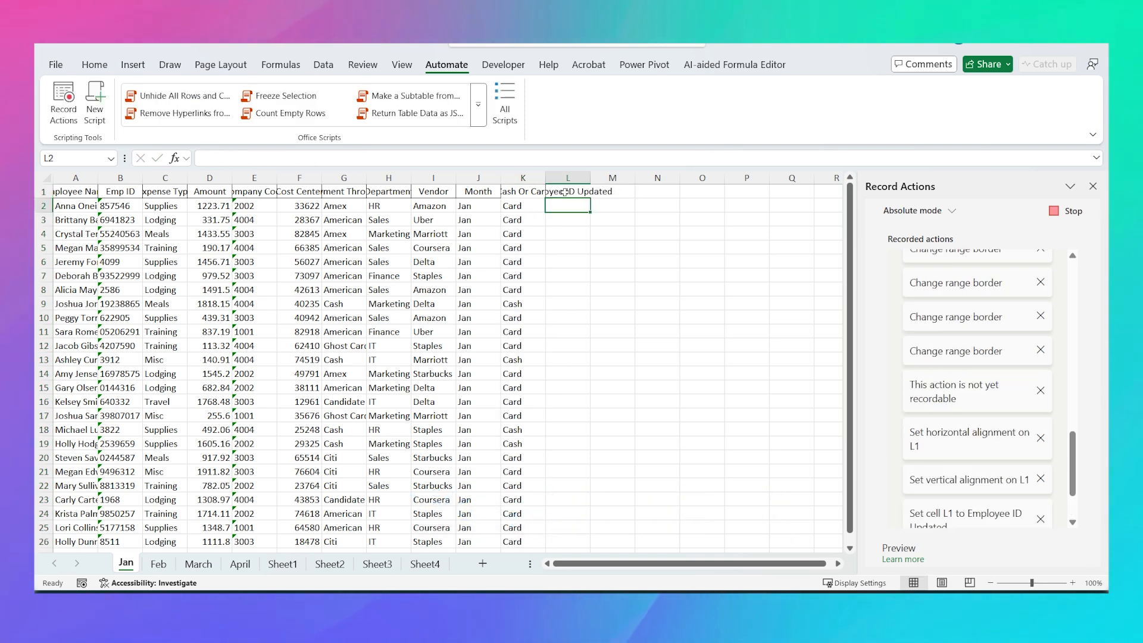
Step: Enter =TEXT(B2,"00000000") in L2, fill it down to L26 and compare against the short ID in B6
{"action": "type", "text": "=text"}
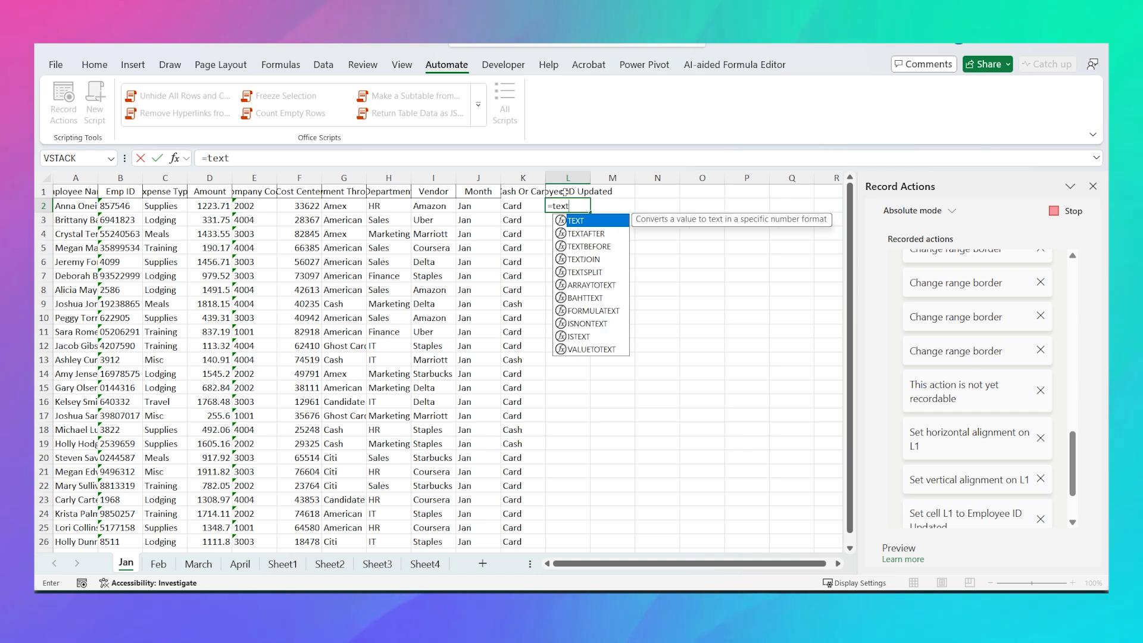
{"action": "key", "text": "Tab"}
{"action": "left_click", "coordinate": [138, 205]}
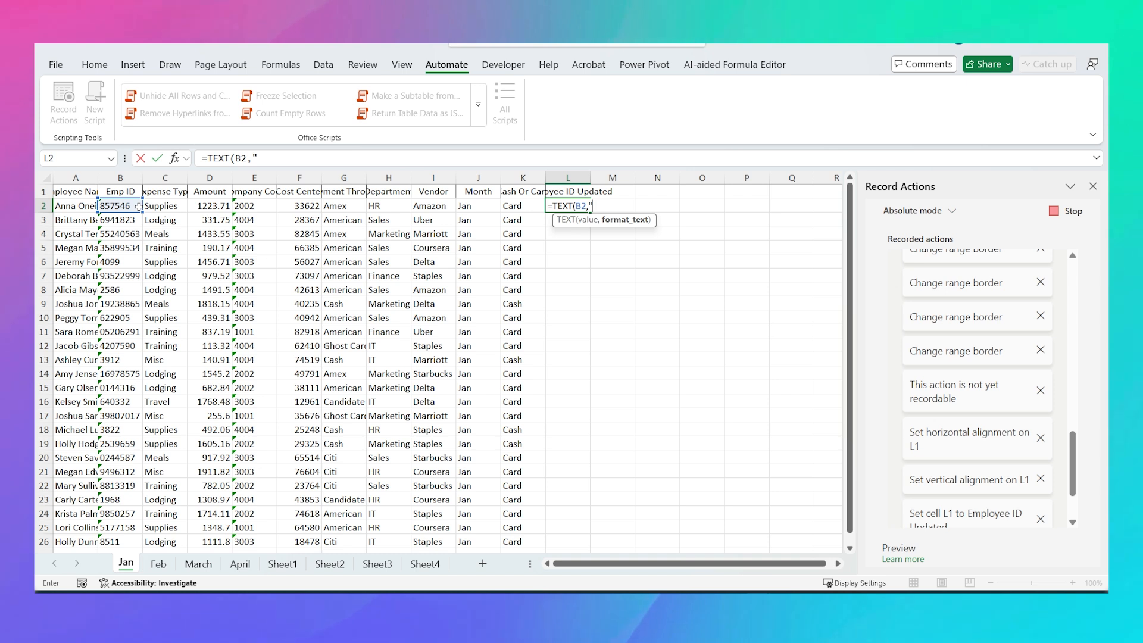
{"action": "type", "text": ",\"000"}
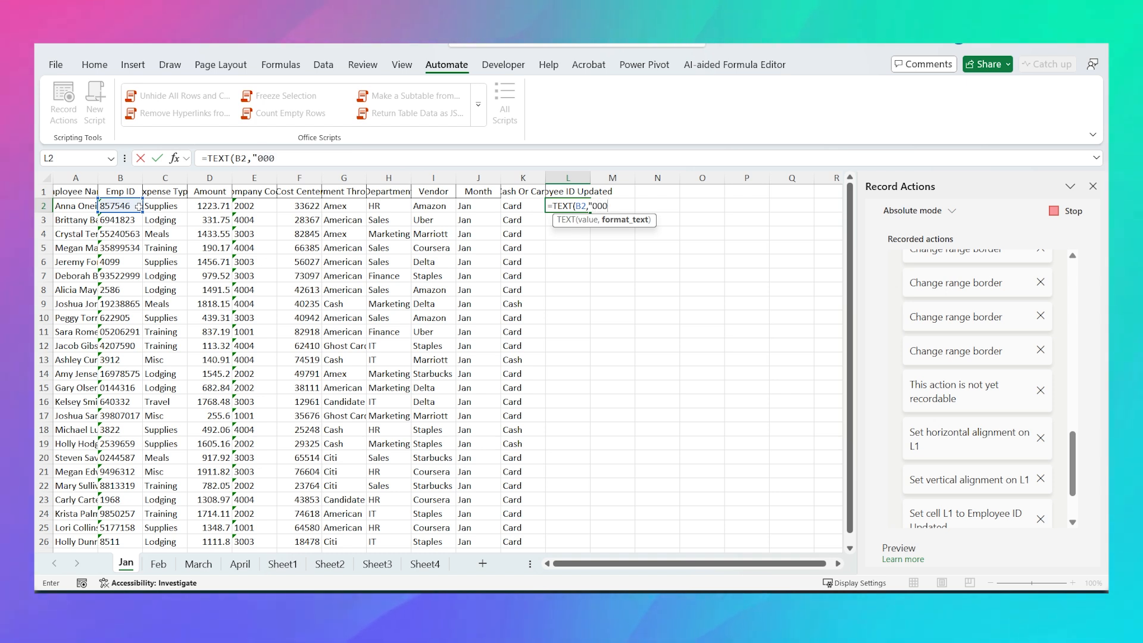
{"action": "type", "text": "00000"}
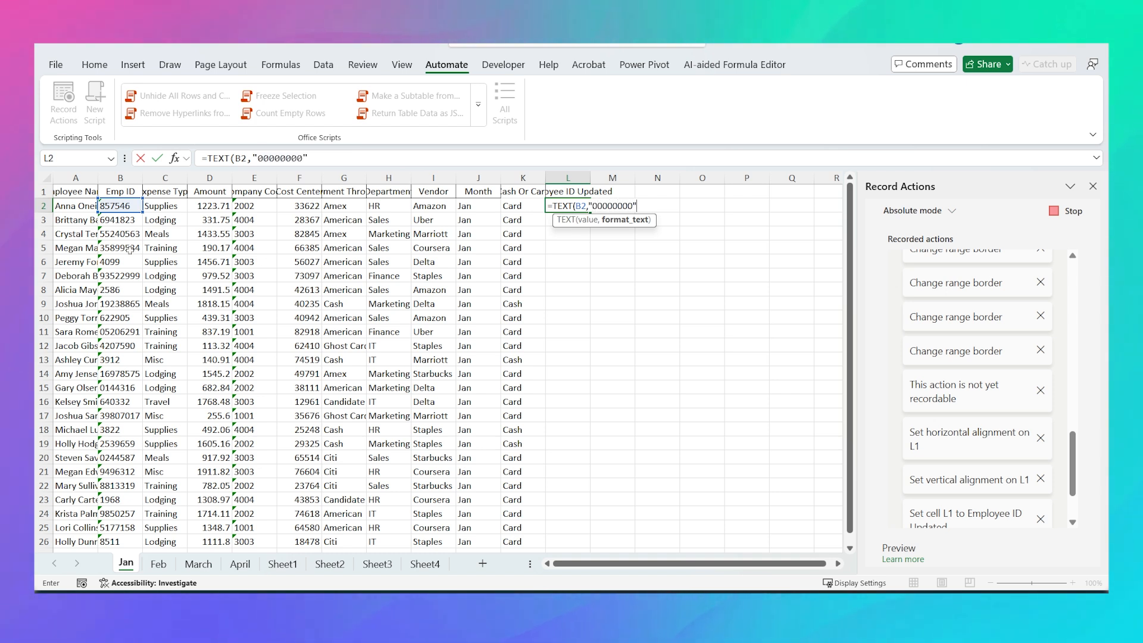
{"action": "type", "text": "\")"}
{"action": "key", "text": "Return"}
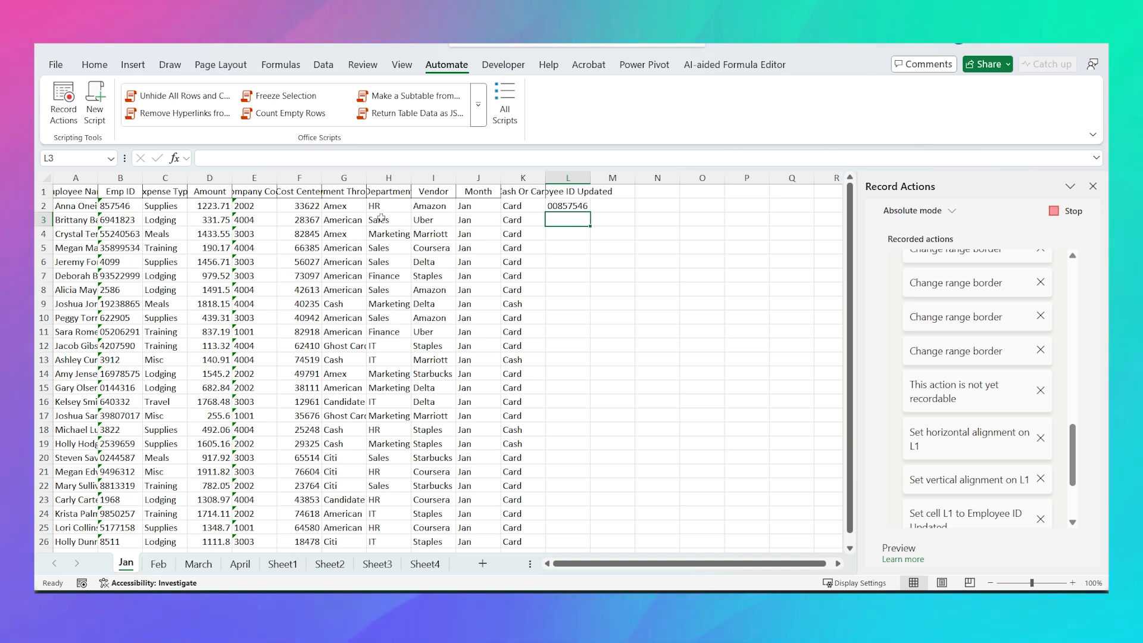
{"action": "left_click", "coordinate": [574, 202]}
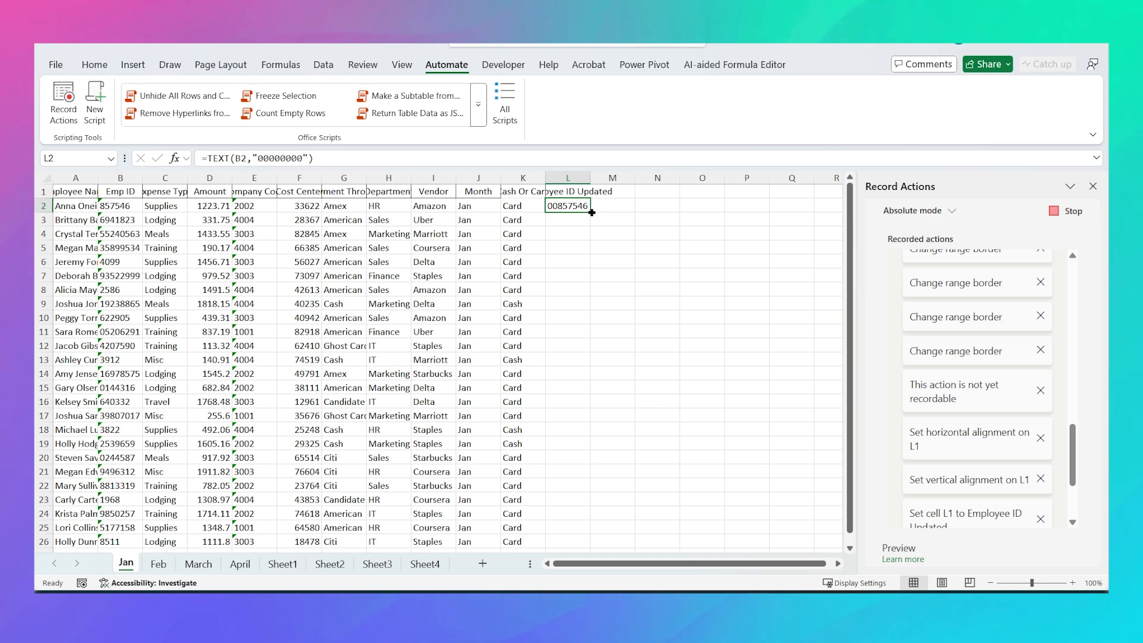
{"action": "double_click", "coordinate": [591, 212]}
{"action": "left_click", "coordinate": [122, 262]}
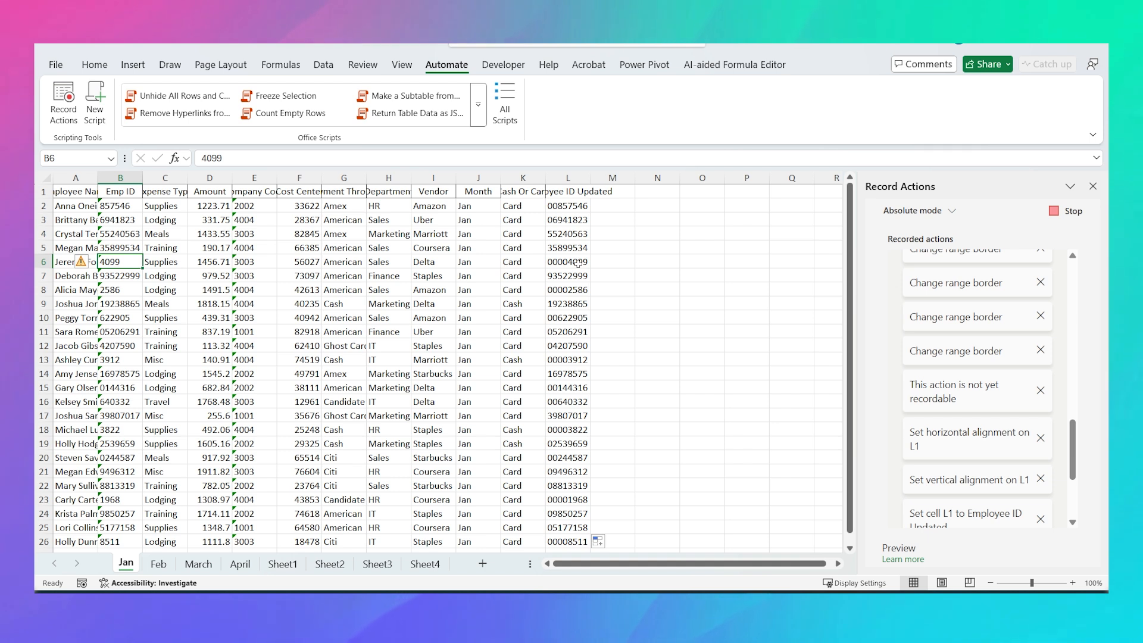
Step: Select the header row from A1 to the last data column and fill it yellow
{"action": "left_click", "coordinate": [86, 192]}
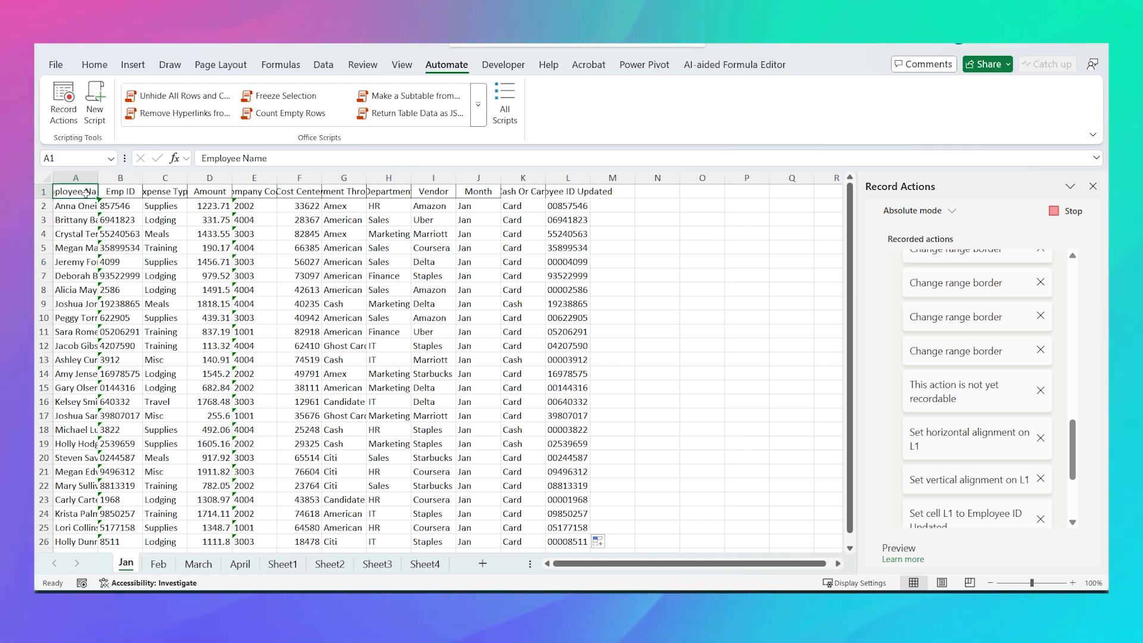
{"action": "key", "text": "ctrl+shift+Right"}
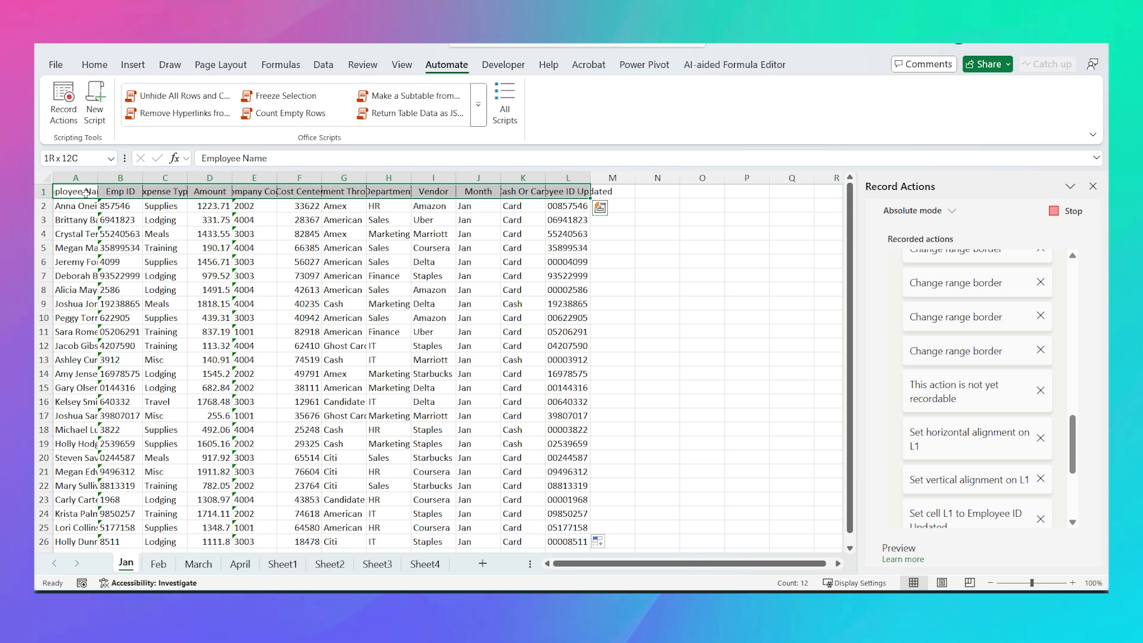
{"action": "left_click", "coordinate": [94, 64]}
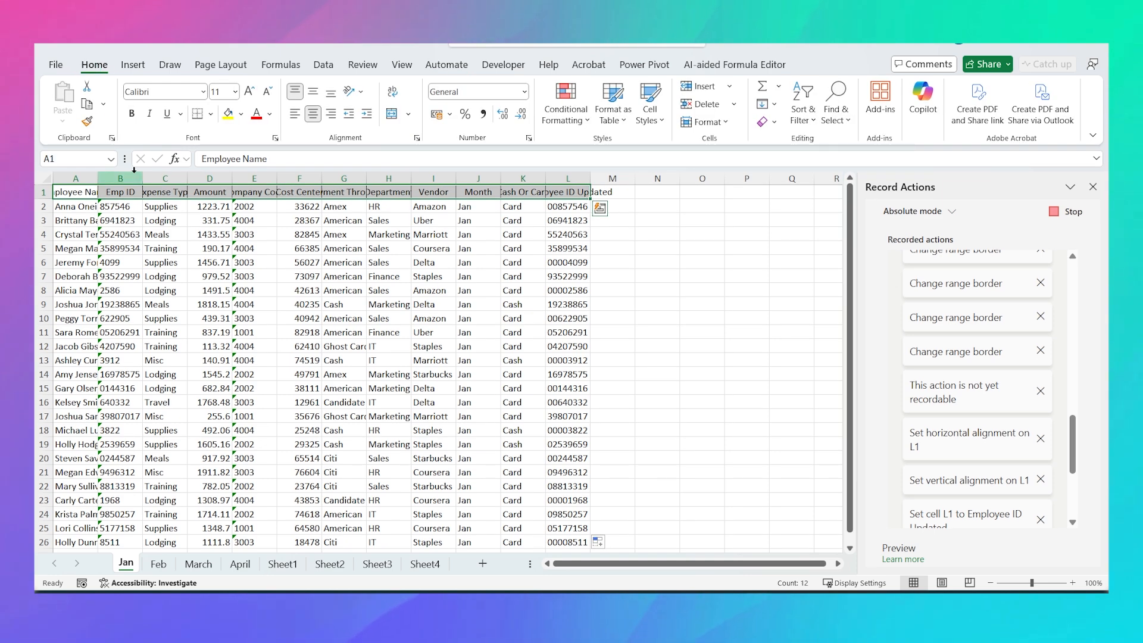
{"action": "left_click", "coordinate": [228, 115]}
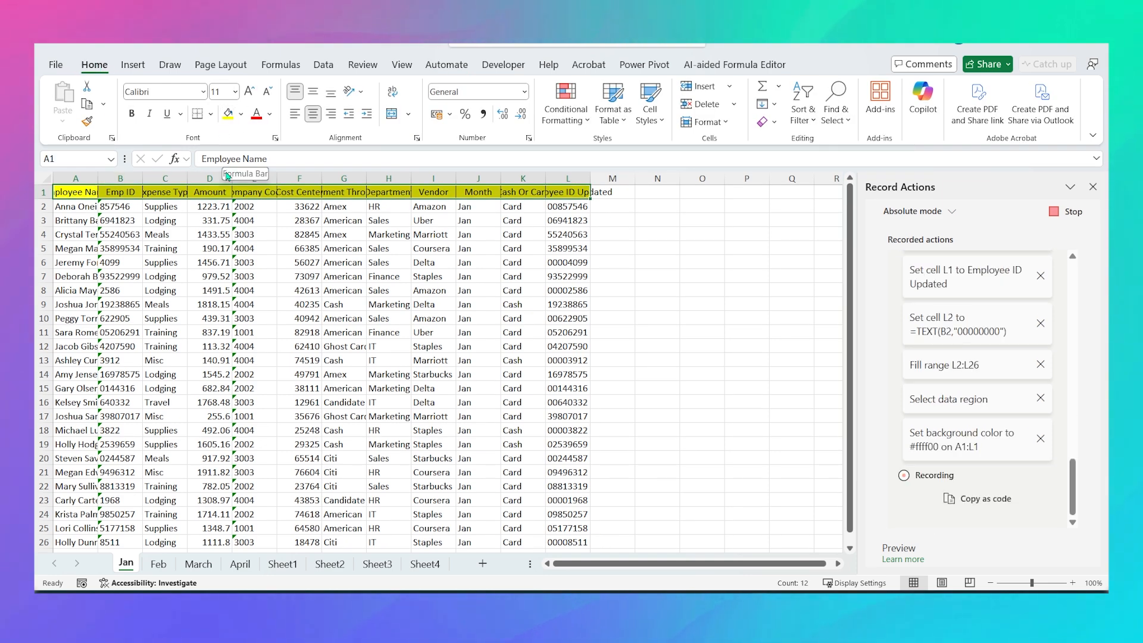
Step: Extend the header selection down to the last data row and apply all borders
{"action": "key", "text": "ctrl+shift+Down"}
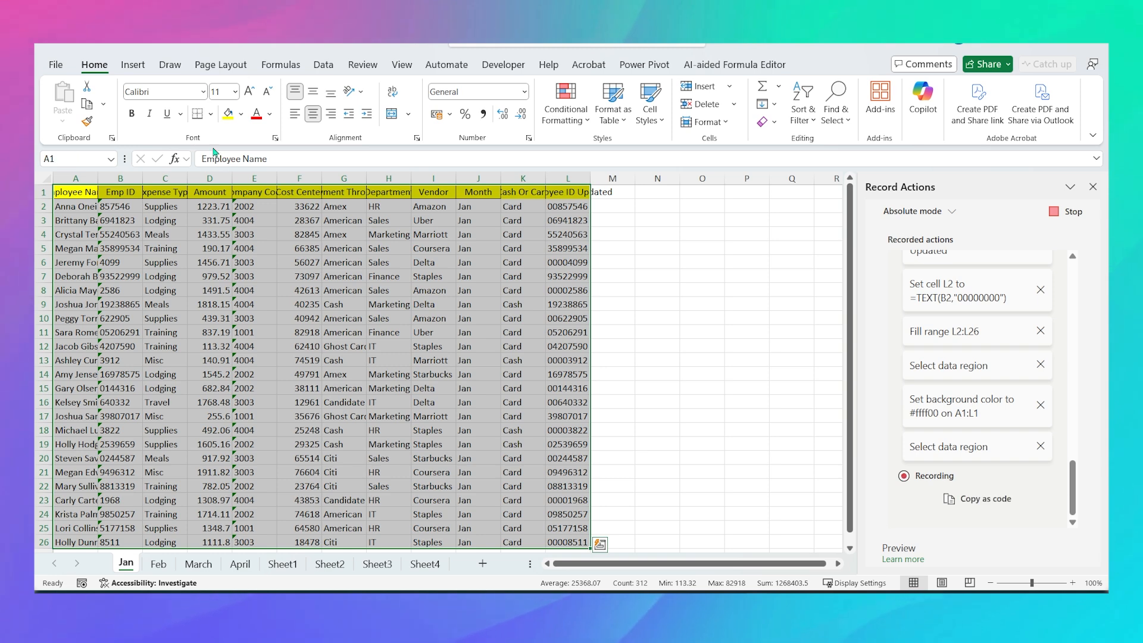
{"action": "left_click", "coordinate": [211, 113]}
{"action": "left_click", "coordinate": [238, 255]}
Step: Hide the gridlines on the Jan sheet and autofit the width of all columns
{"action": "left_click", "coordinate": [401, 64]}
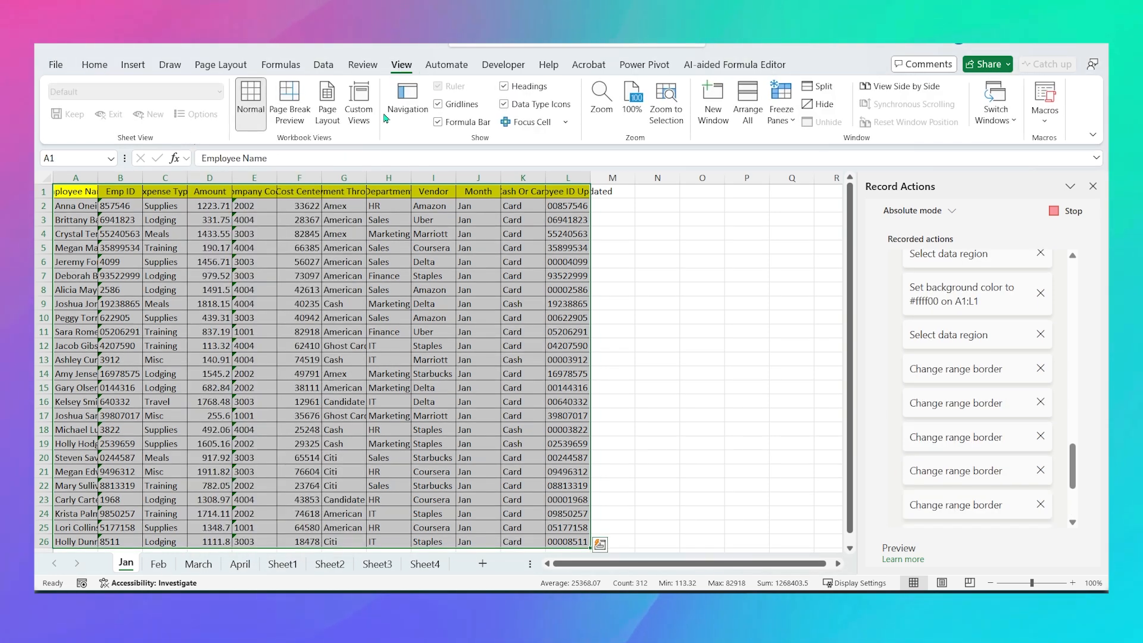
{"action": "left_click", "coordinate": [440, 105]}
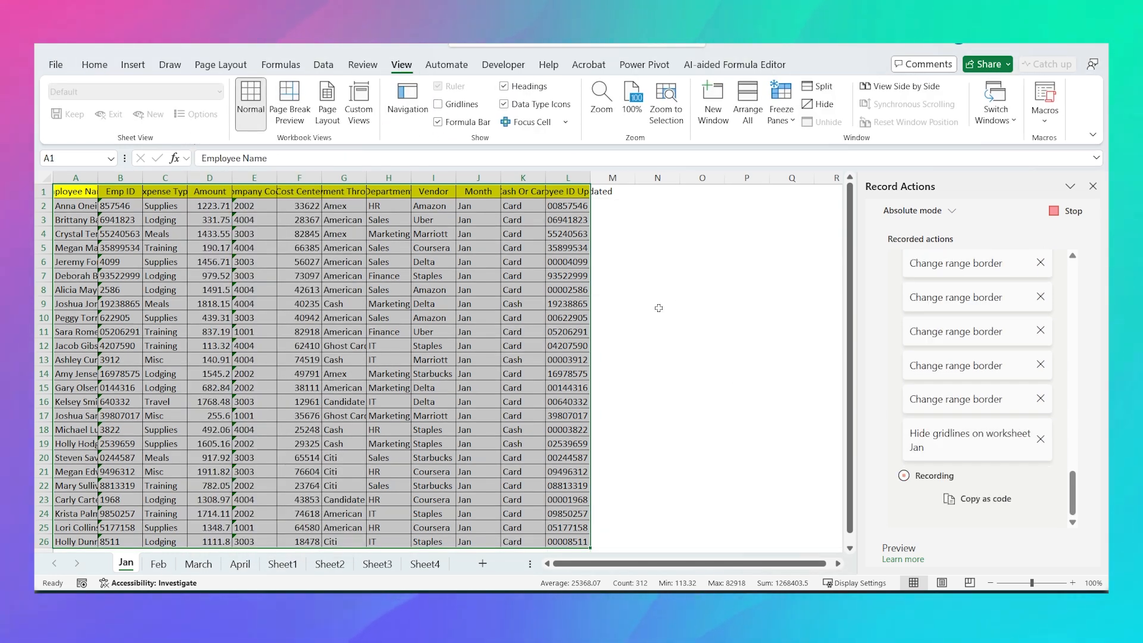
{"action": "left_click", "coordinate": [46, 178]}
{"action": "double_click", "coordinate": [97, 177]}
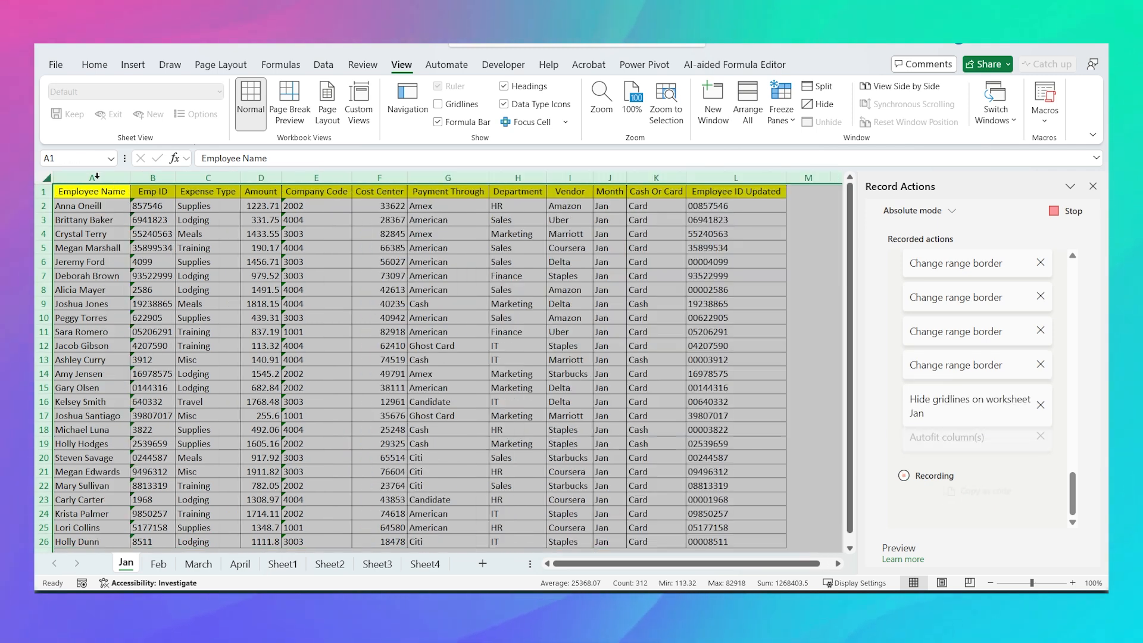
Step: Select the whole data region from A1 and centre its contents both vertically and horizontally
{"action": "left_click", "coordinate": [103, 71]}
{"action": "left_click", "coordinate": [101, 195]}
{"action": "key", "text": "ctrl+a"}
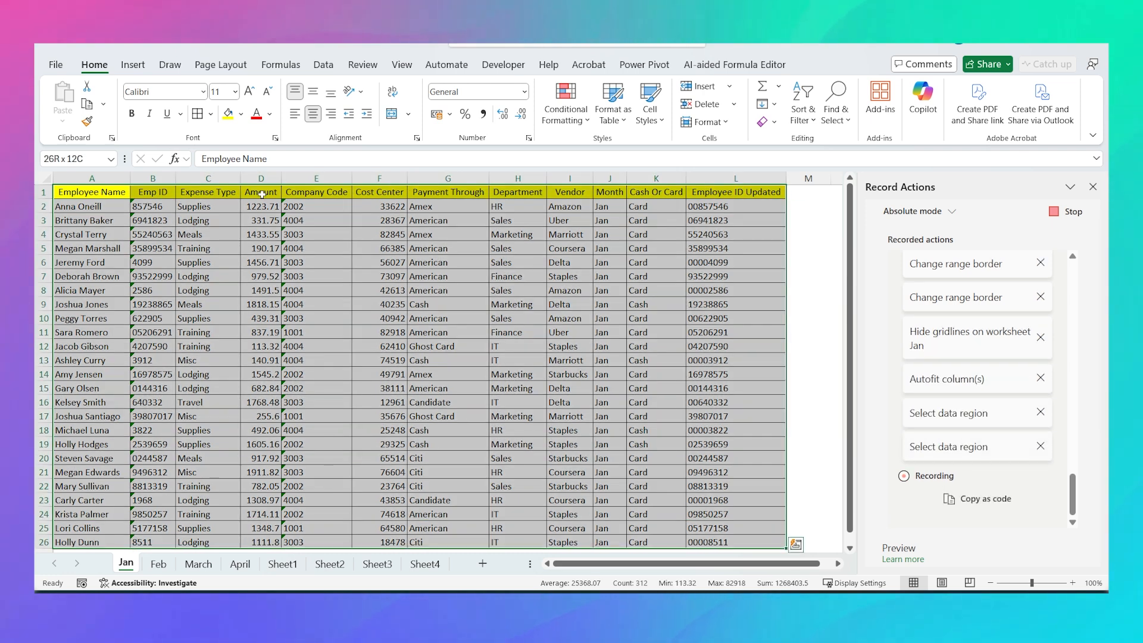
{"action": "left_click", "coordinate": [313, 91]}
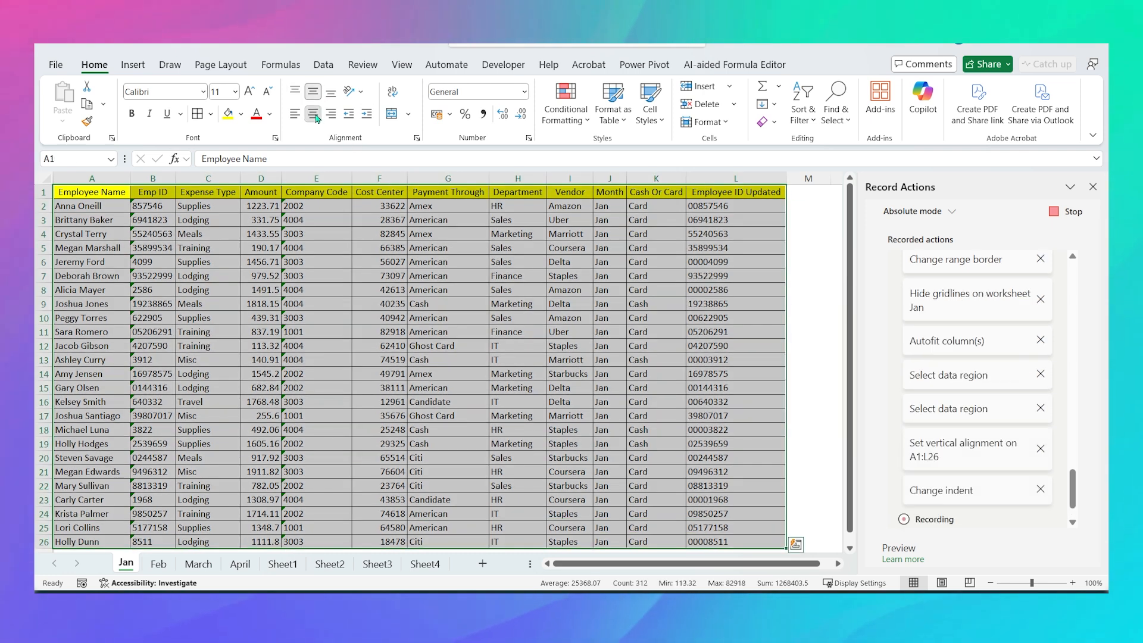
{"action": "left_click", "coordinate": [312, 113]}
Step: Apply the Currency number format to the Amount column and widen that column to about 58.5
{"action": "left_click", "coordinate": [265, 177]}
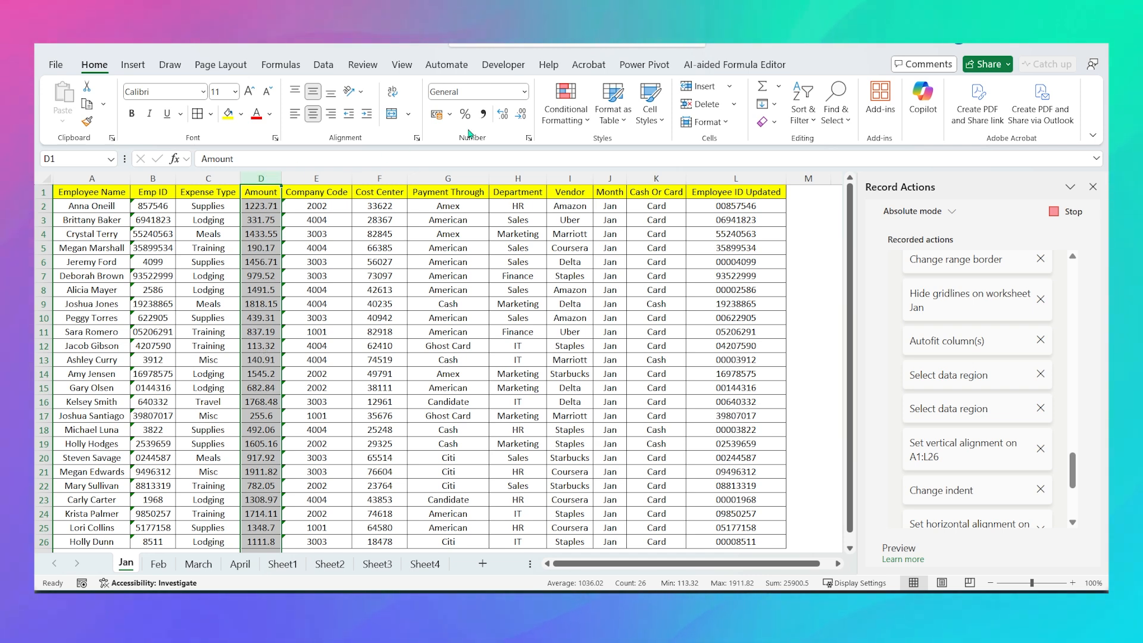
{"action": "left_click", "coordinate": [523, 91]}
{"action": "left_click", "coordinate": [504, 185]}
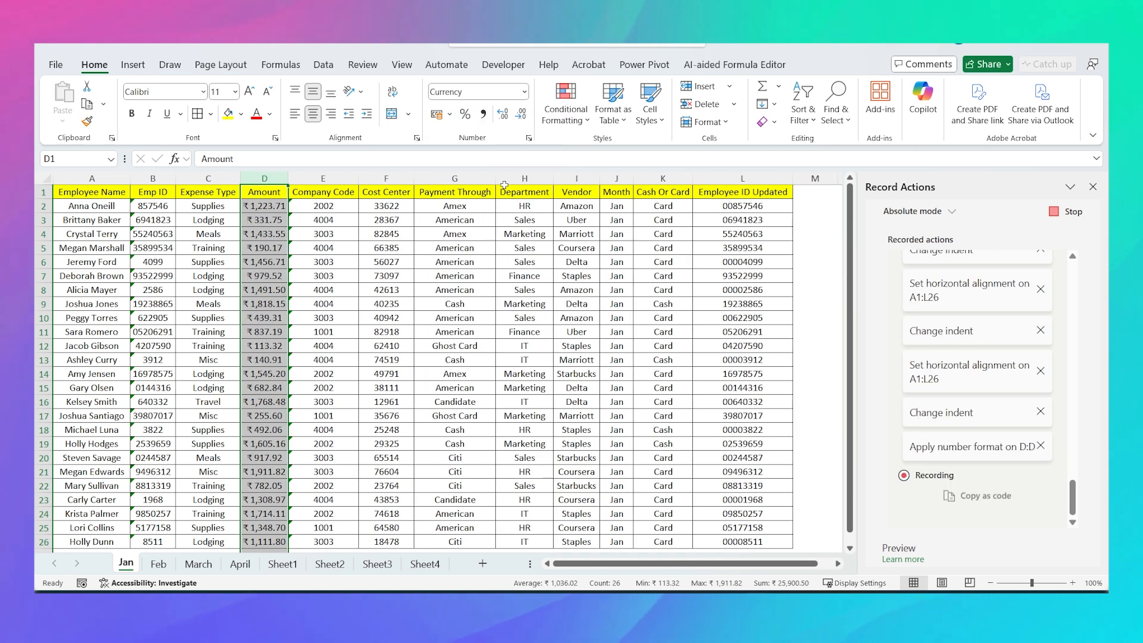
{"action": "left_click", "coordinate": [321, 219]}
{"action": "left_click_drag", "start_coordinate": [288, 178], "coordinate": [295, 178]}
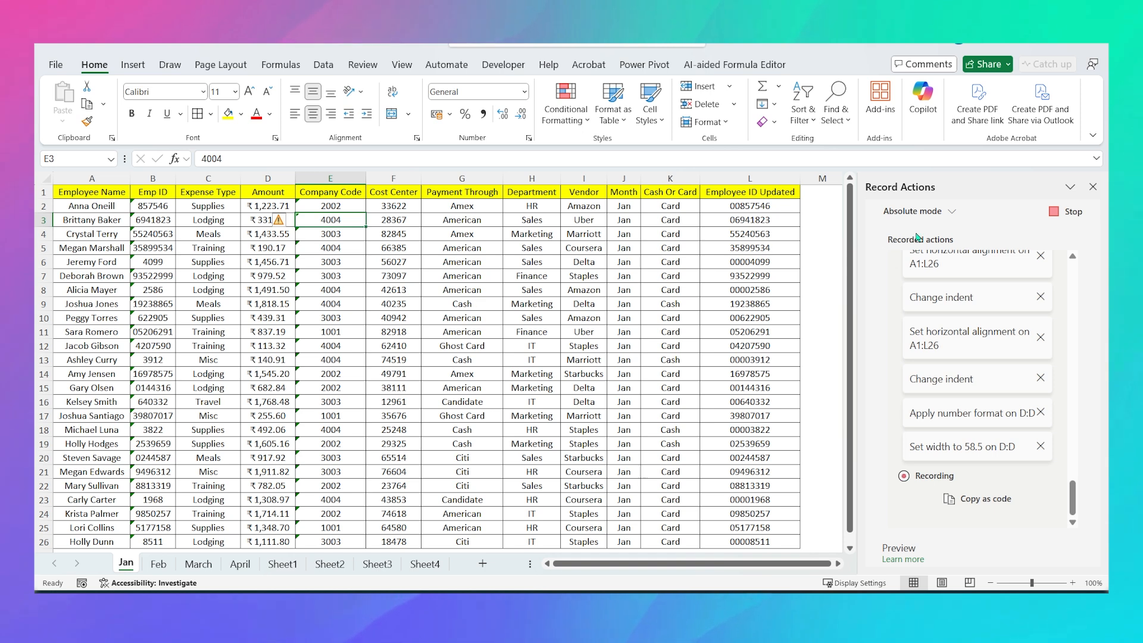
Step: Stop recording the actions and rename the recorded script as "Formating script"
{"action": "left_click", "coordinate": [1060, 213]}
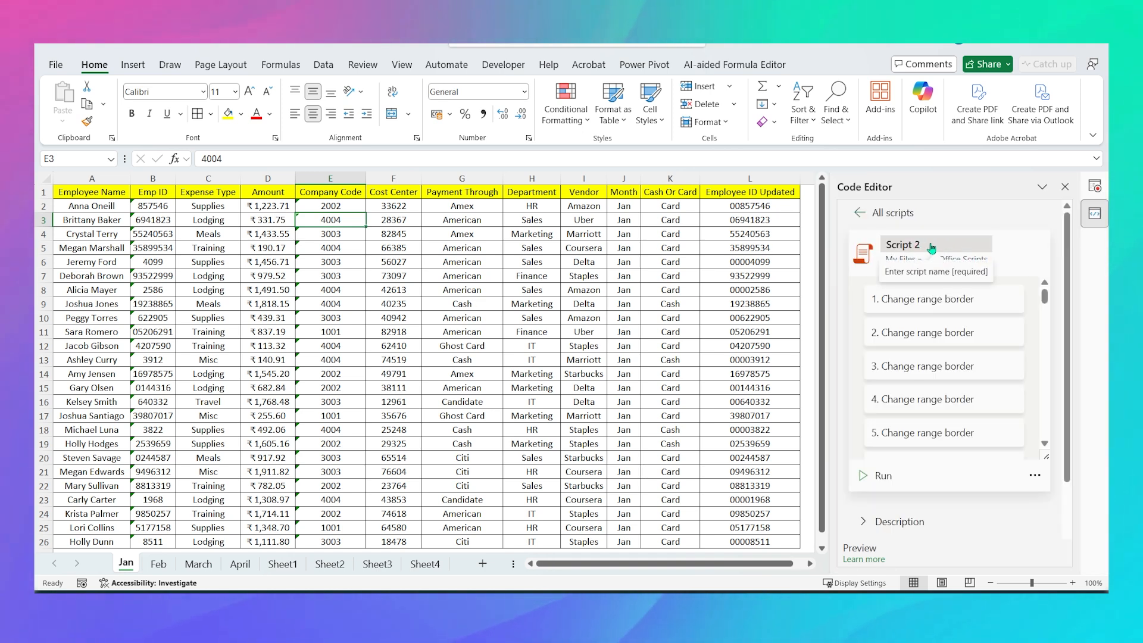
{"action": "double_click", "coordinate": [918, 246]}
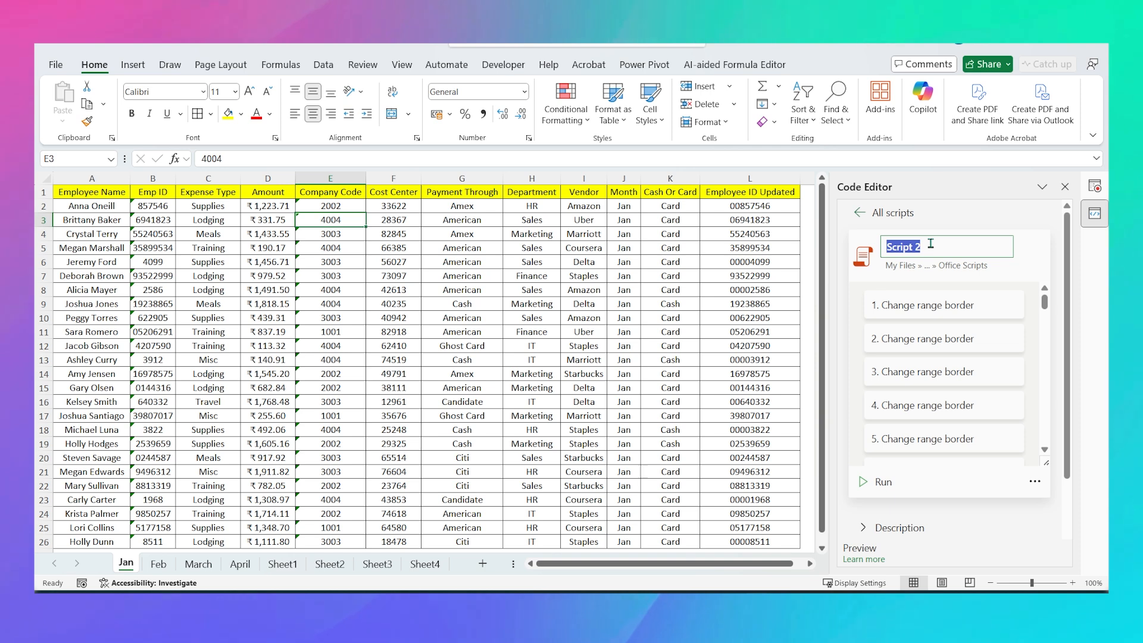
{"action": "type", "text": "F"}
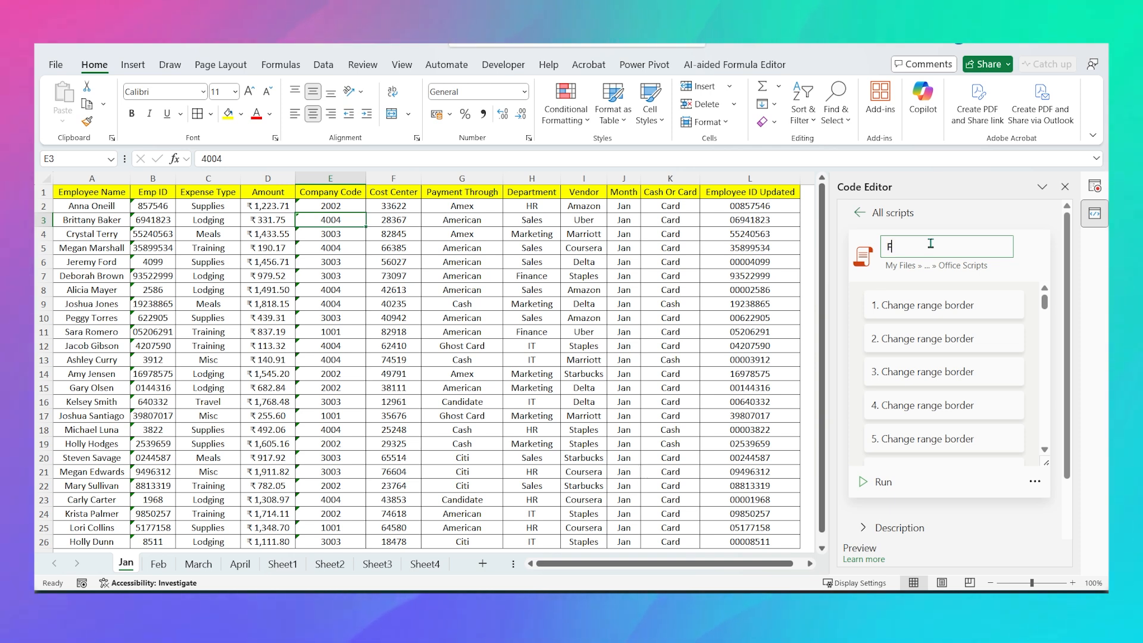
{"action": "type", "text": "ormating script"}
{"action": "key", "text": "Return"}
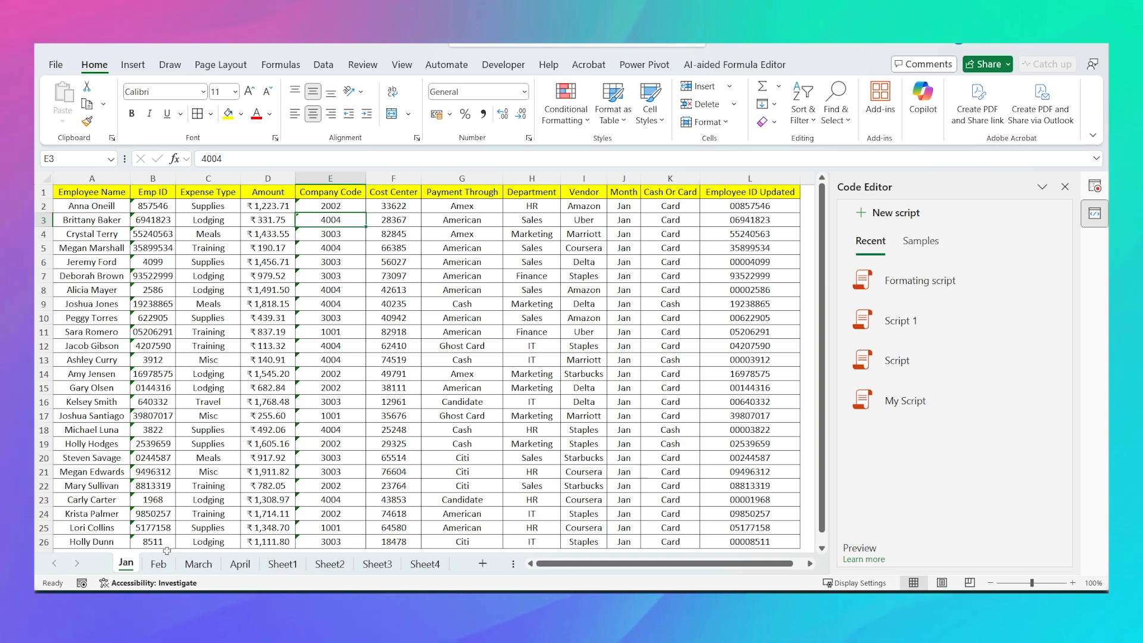
Step: Check the extent of the data on the Feb sheet and run Formating script on it
{"action": "left_click", "coordinate": [117, 516]}
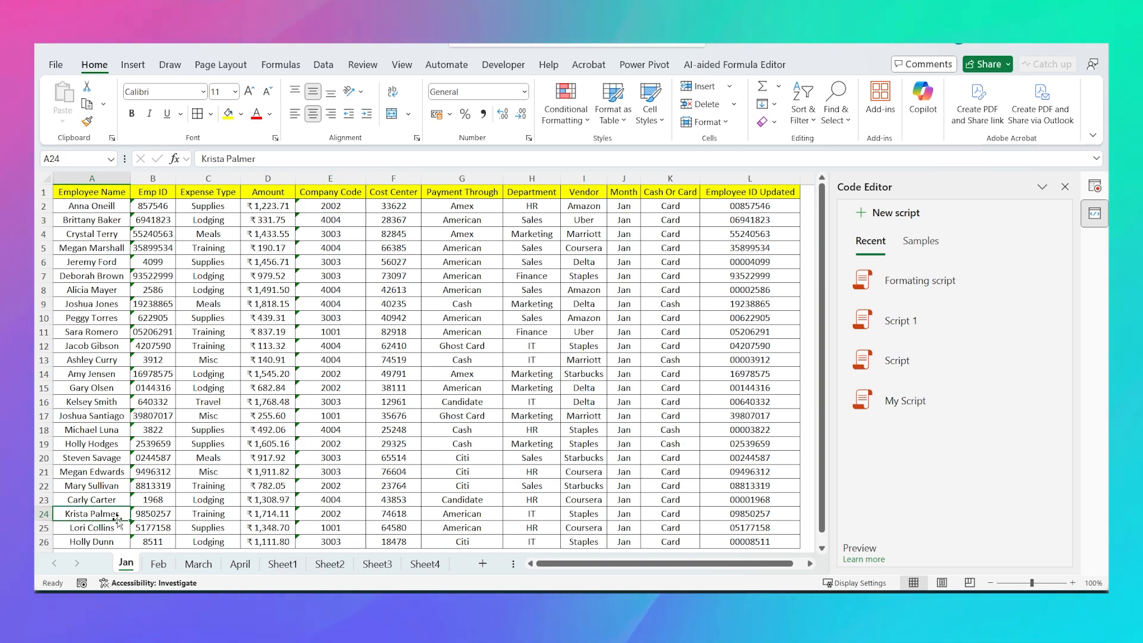
{"action": "scroll", "coordinate": [119, 522], "scroll_direction": "down", "scroll_amount": 1}
{"action": "left_click", "coordinate": [156, 563]}
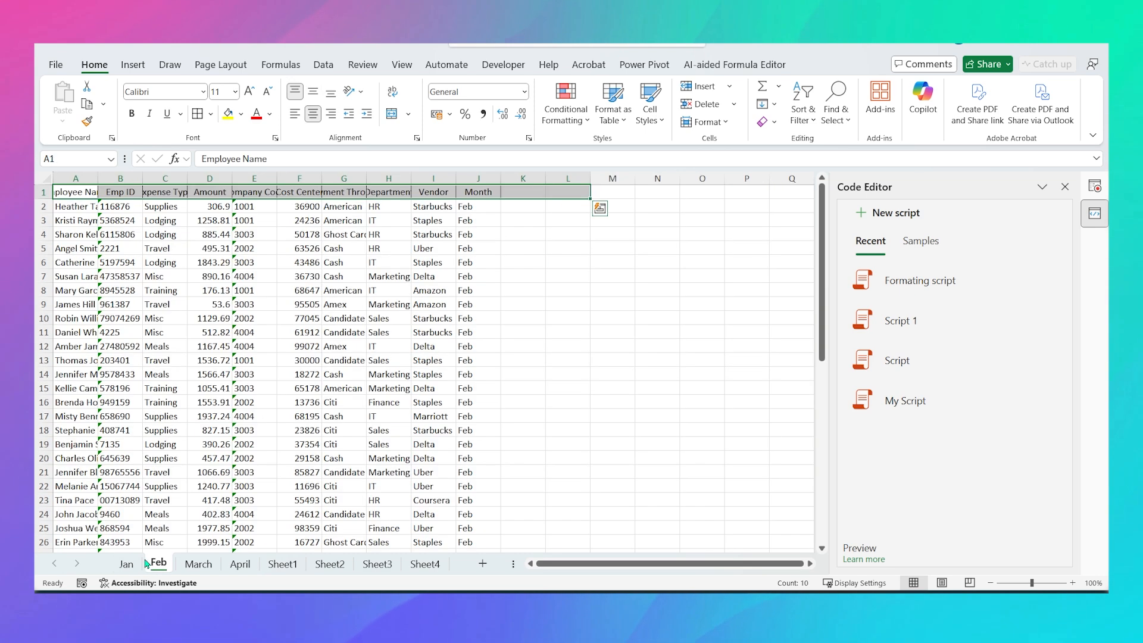
{"action": "left_click", "coordinate": [119, 486]}
{"action": "key", "text": "ctrl+Down"}
{"action": "key", "text": "ctrl+Up"}
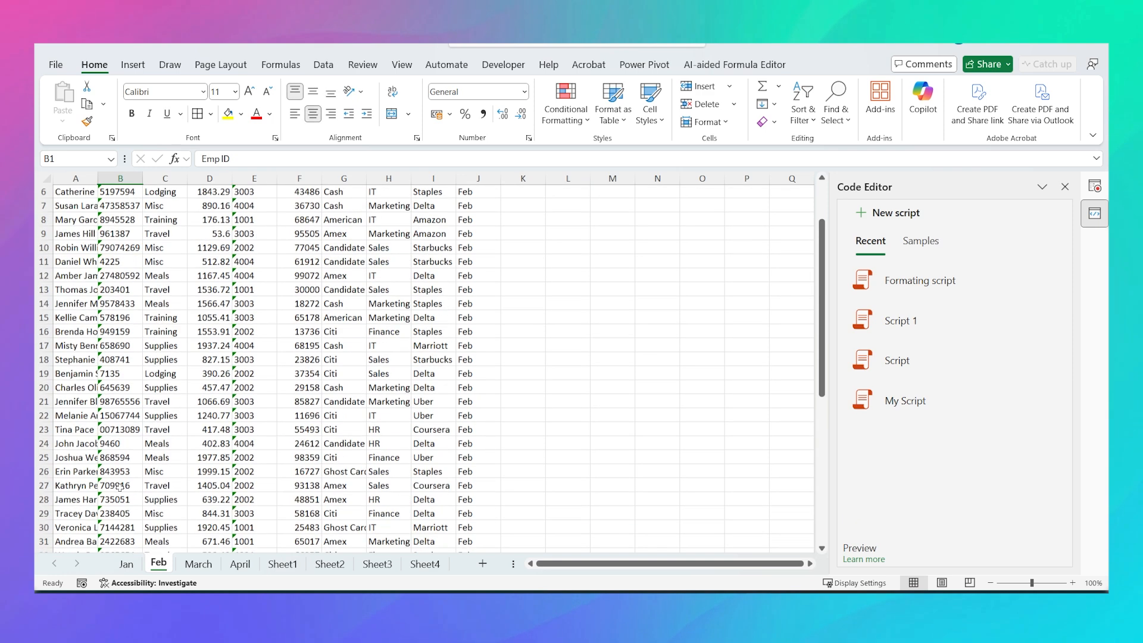
{"action": "mouse_move", "coordinate": [1017, 279]}
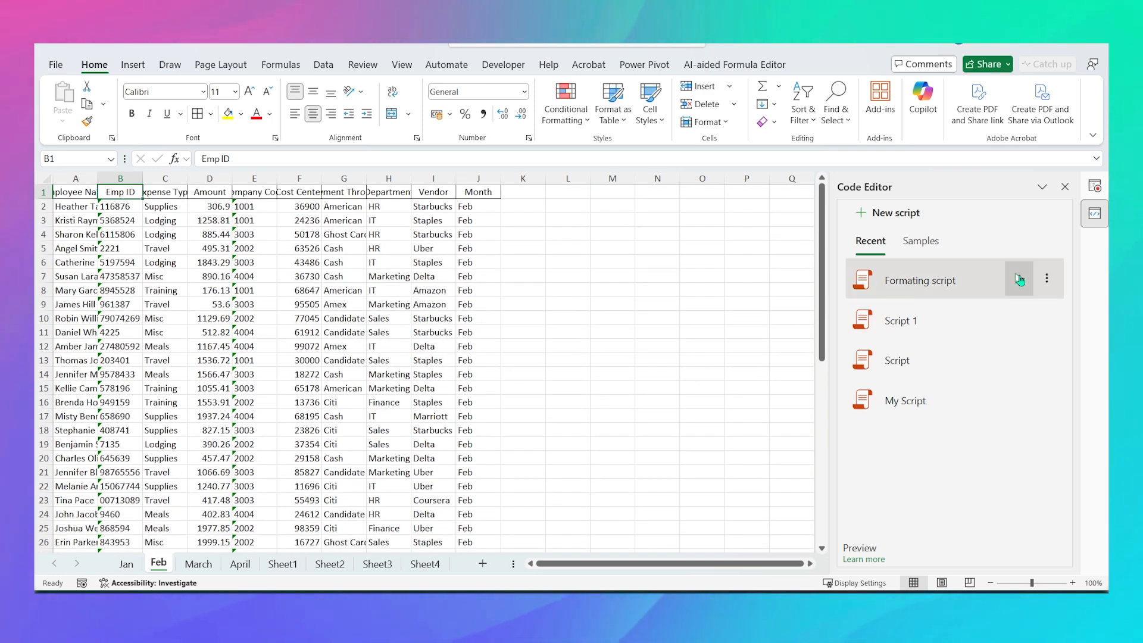
{"action": "left_click", "coordinate": [1019, 280]}
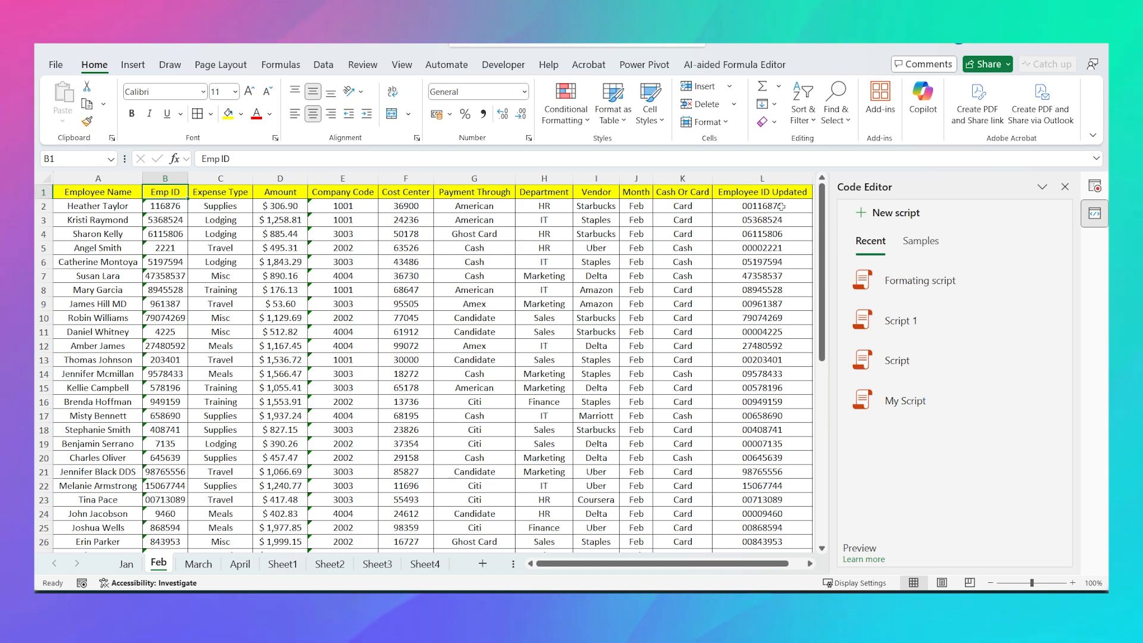
Step: Examine the Cash Or Card and Employee ID Updated columns on the Feb sheet below row 26
{"action": "left_click_drag", "start_coordinate": [822, 337], "coordinate": [831, 436]}
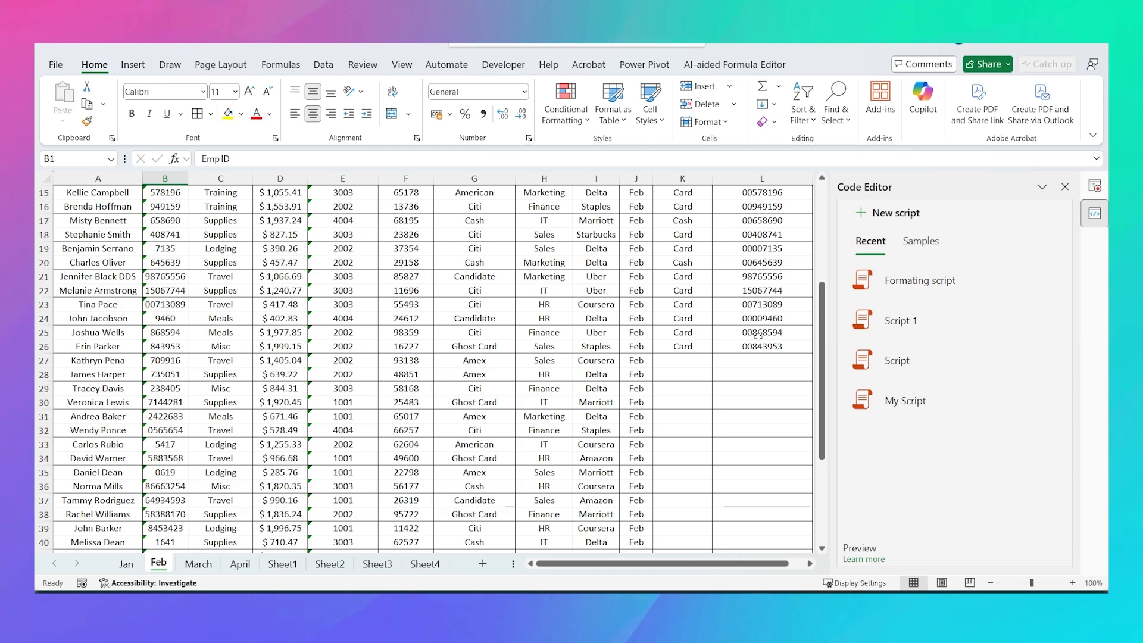
{"action": "left_click_drag", "start_coordinate": [682, 360], "coordinate": [744, 533]}
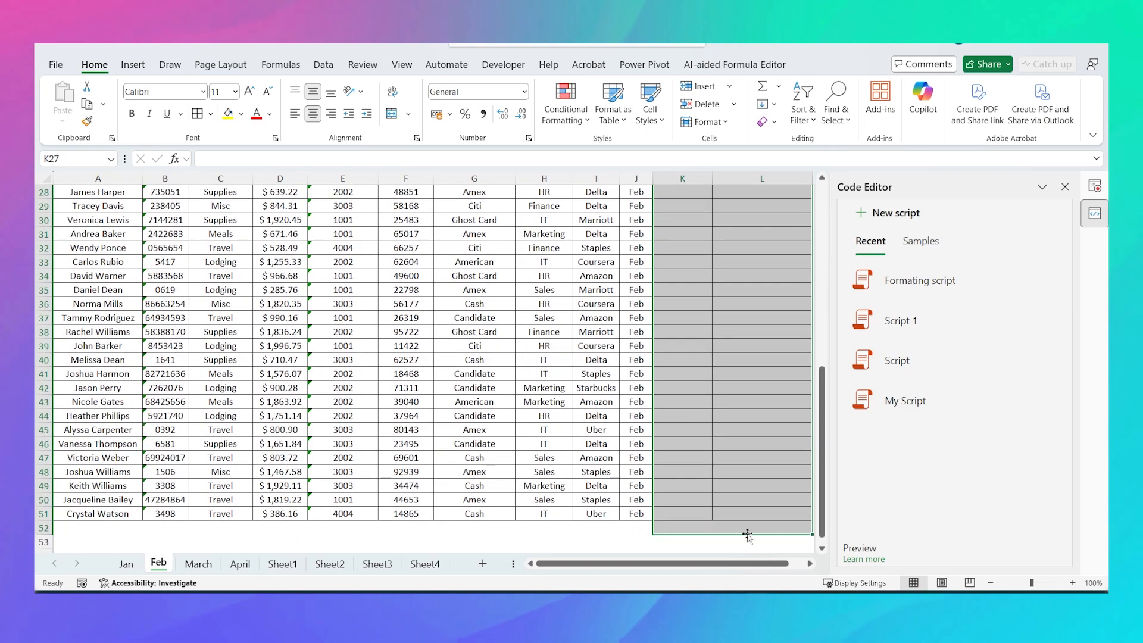
{"action": "left_click_drag", "start_coordinate": [822, 476], "coordinate": [822, 282]}
{"action": "left_click", "coordinate": [750, 282]}
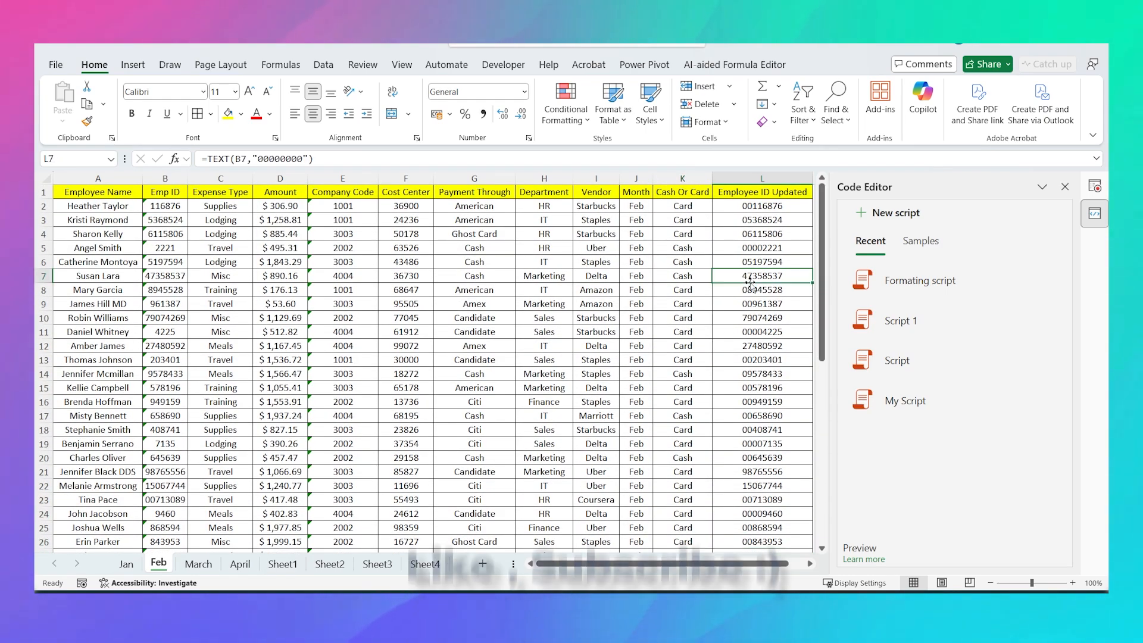
Step: Open Formating script for advanced editing and delete the arguments "K2:K26", ExcelScript.AutoFillType.fillDefault from the K2 autoFill call
{"action": "mouse_move", "coordinate": [964, 287]}
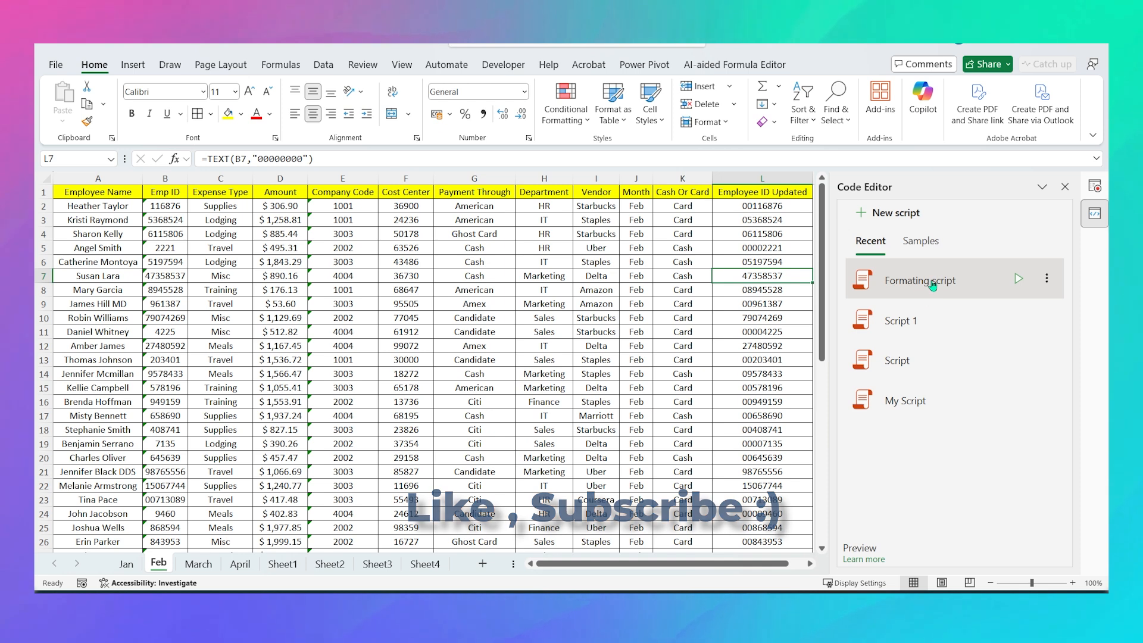
{"action": "left_click", "coordinate": [1045, 279]}
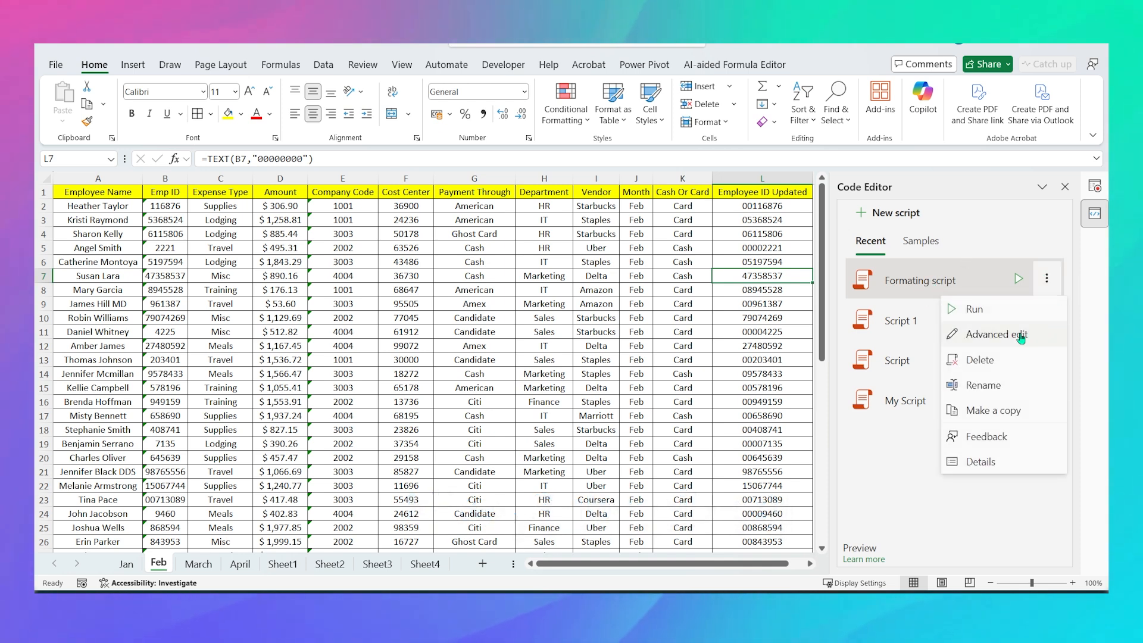
{"action": "left_click", "coordinate": [949, 334]}
{"action": "left_click", "coordinate": [954, 388]}
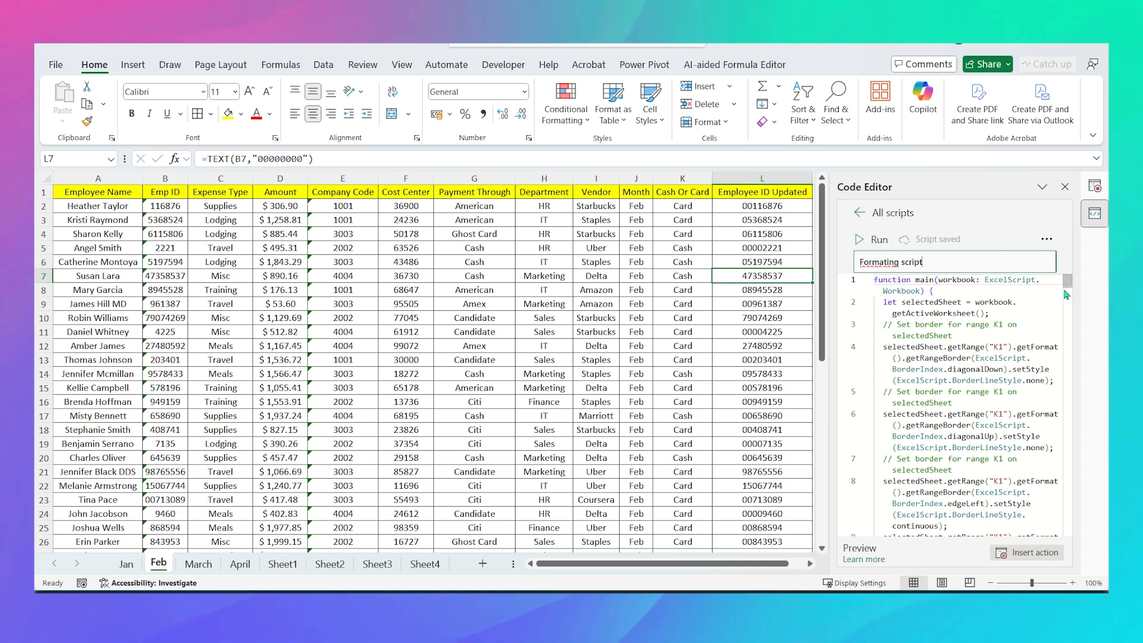
{"action": "left_click_drag", "start_coordinate": [1070, 285], "coordinate": [1069, 328]}
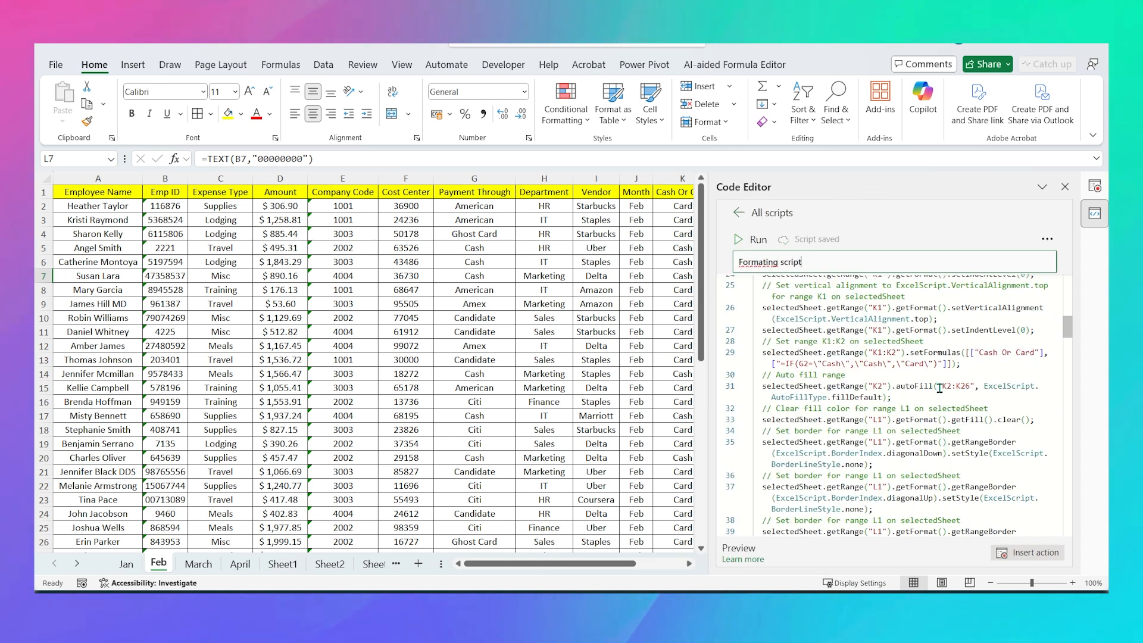
{"action": "left_click_drag", "start_coordinate": [939, 387], "coordinate": [881, 397]}
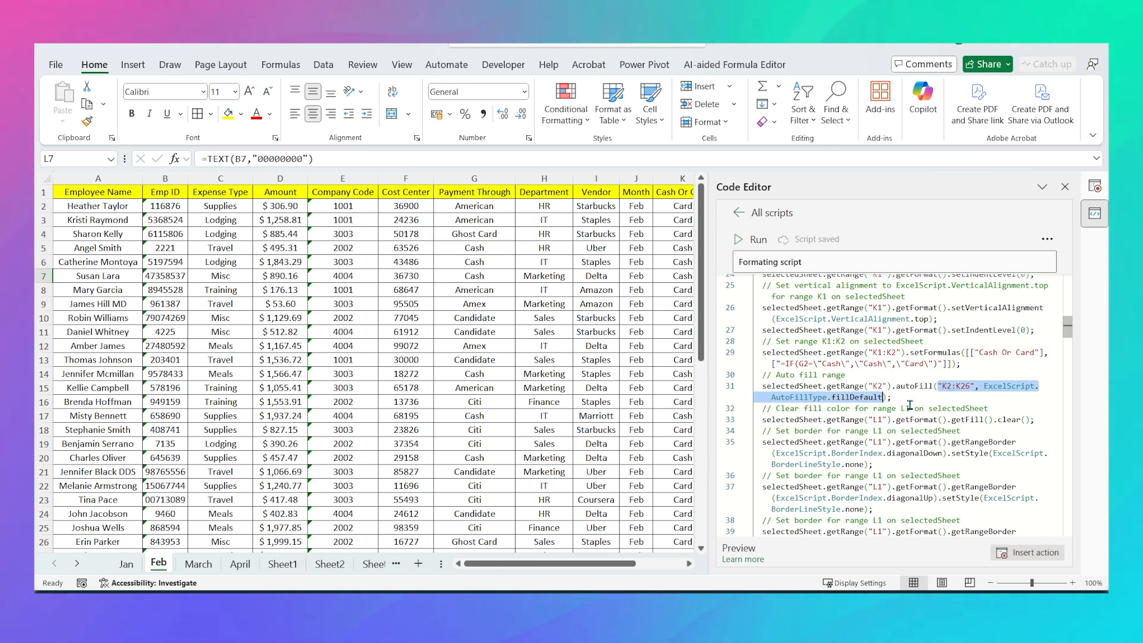
{"action": "key", "text": "BackSpace"}
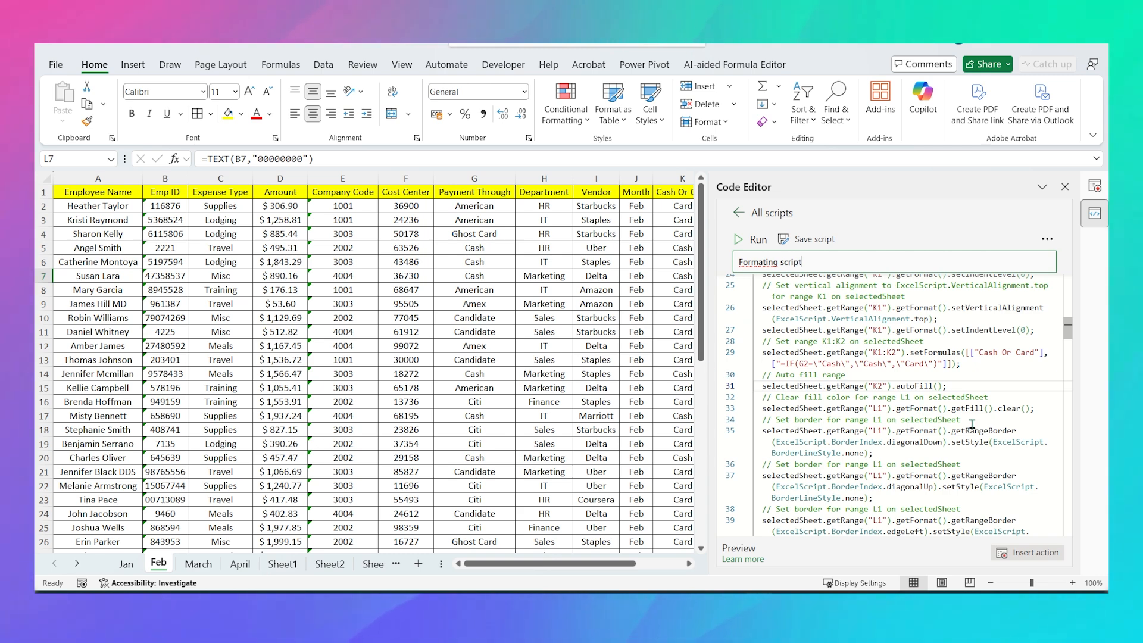
Step: Delete the arguments "L2:L26", ExcelScript.AutoFillType.fillDefault from the L2 autoFill call and save the script
{"action": "left_click_drag", "start_coordinate": [1068, 328], "coordinate": [1071, 388]}
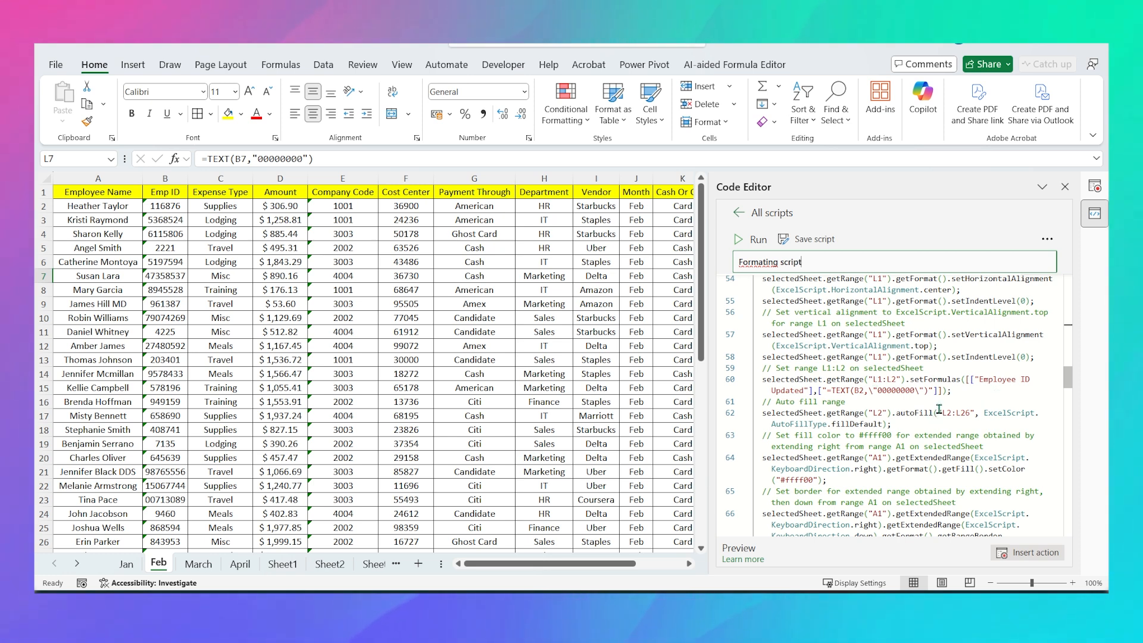
{"action": "left_click_drag", "start_coordinate": [938, 412], "coordinate": [891, 424]}
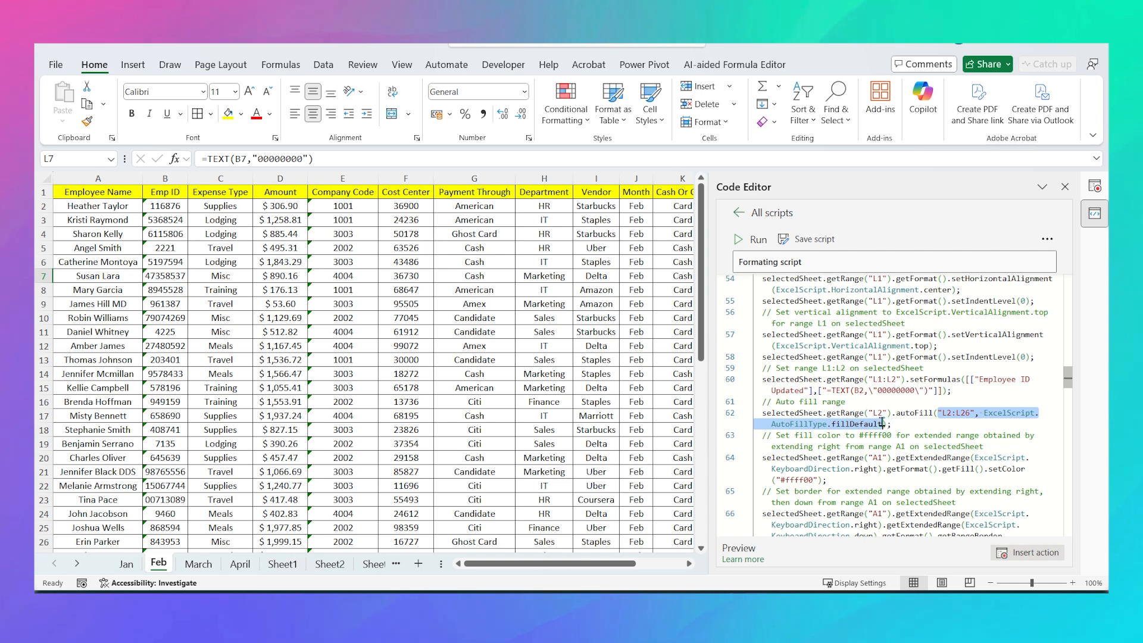
{"action": "key", "text": "BackSpace"}
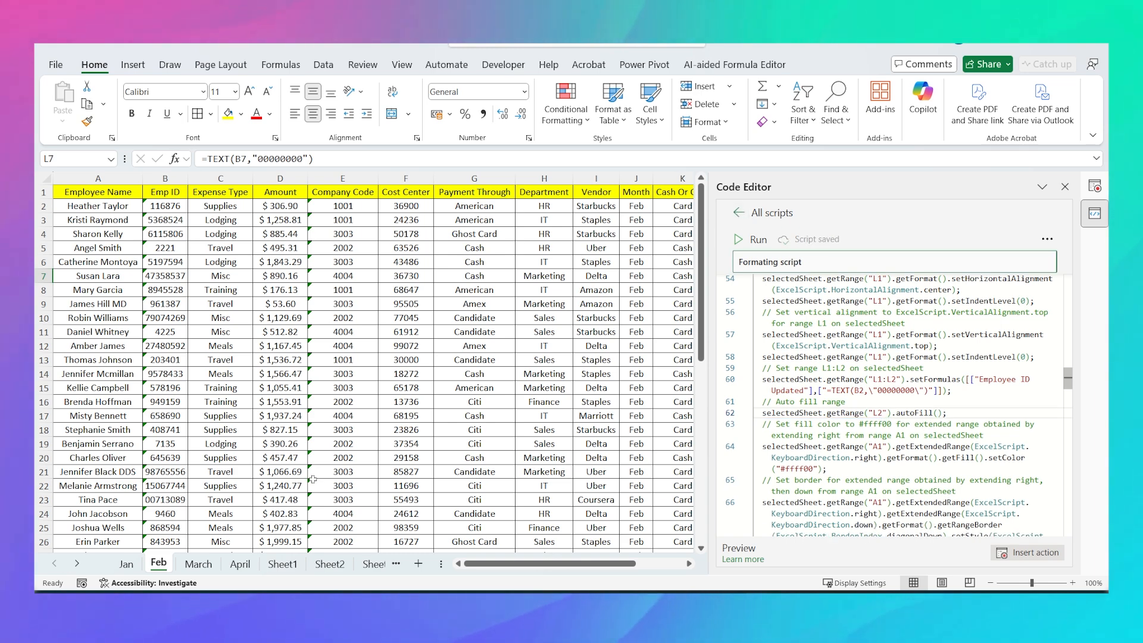
Step: Run the edited Formating script on the March sheet and check its added columns down to the last data row
{"action": "left_click", "coordinate": [203, 565]}
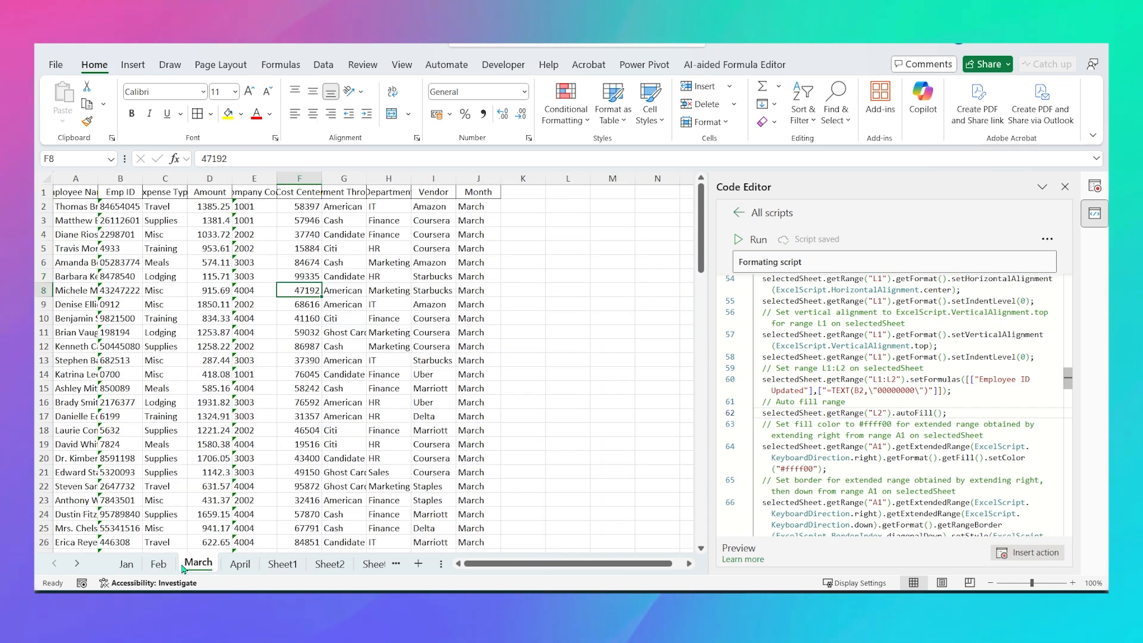
{"action": "left_click", "coordinate": [158, 563]}
{"action": "left_click", "coordinate": [197, 500]}
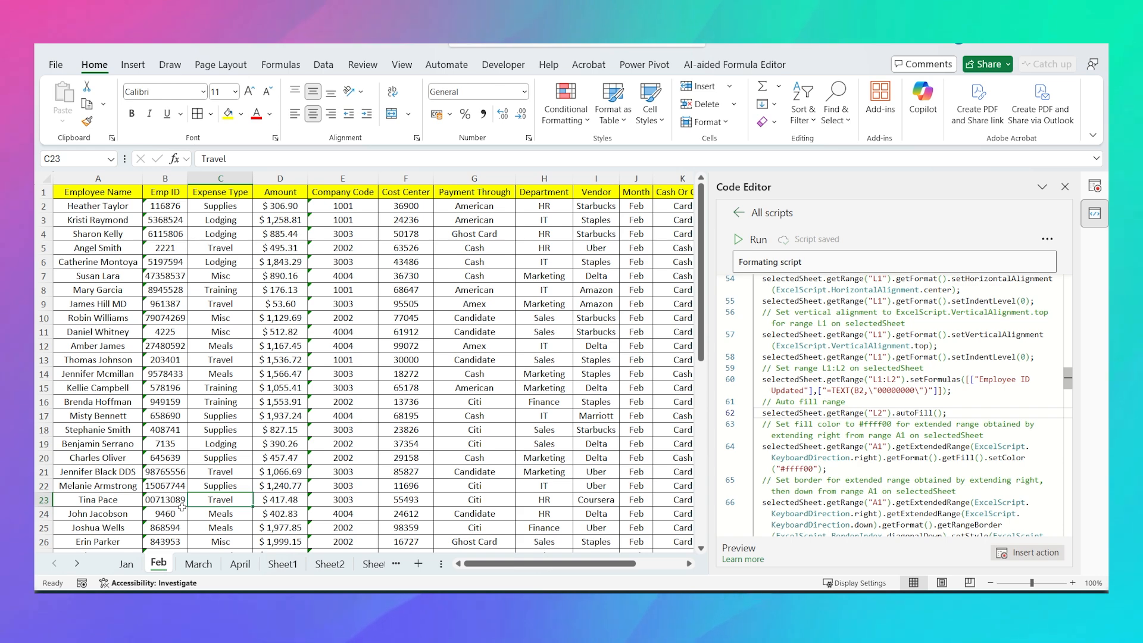
{"action": "scroll", "coordinate": [181, 506], "scroll_direction": "down", "scroll_amount": 8}
{"action": "left_click", "coordinate": [198, 563]}
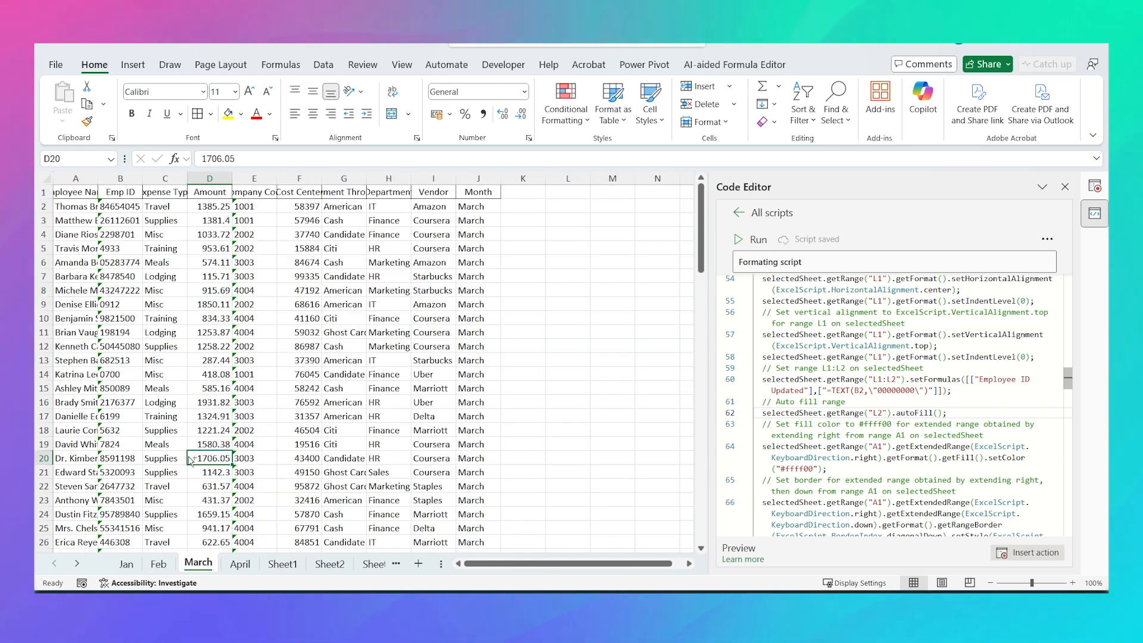
{"action": "key", "text": "ctrl+Down"}
{"action": "key", "text": "ctrl+Up"}
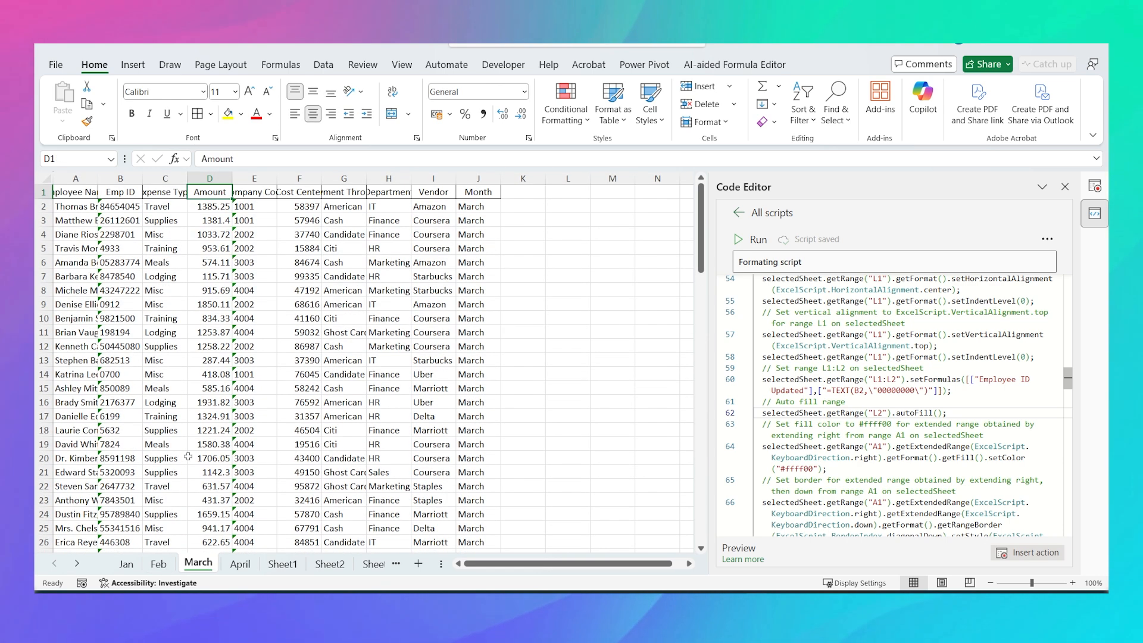
{"action": "left_click", "coordinate": [739, 212]}
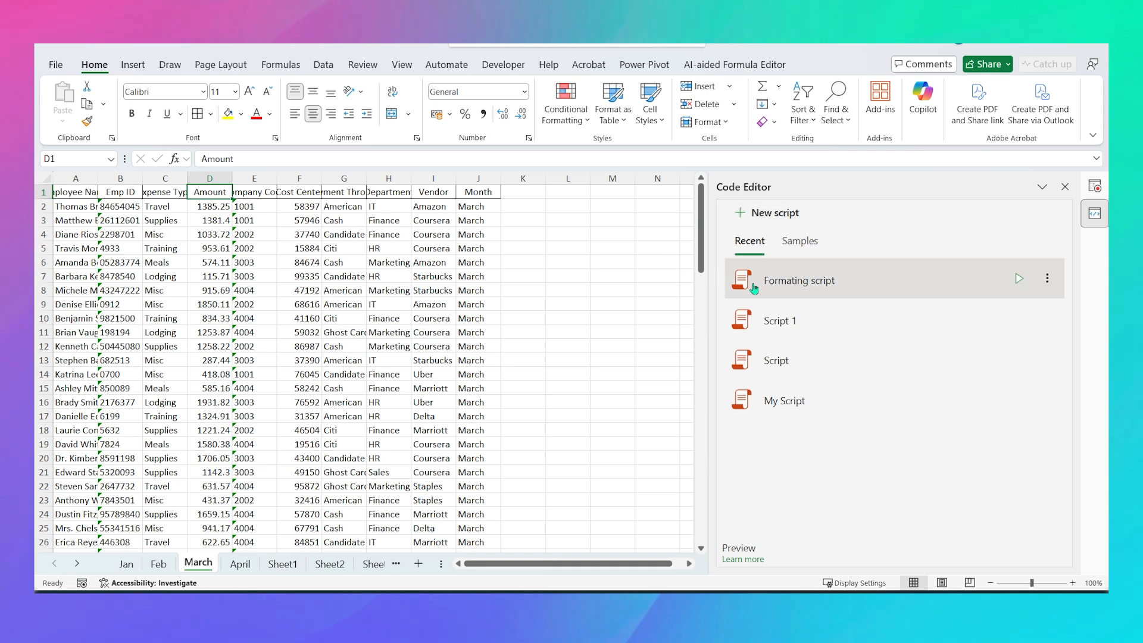
{"action": "left_click", "coordinate": [1019, 277]}
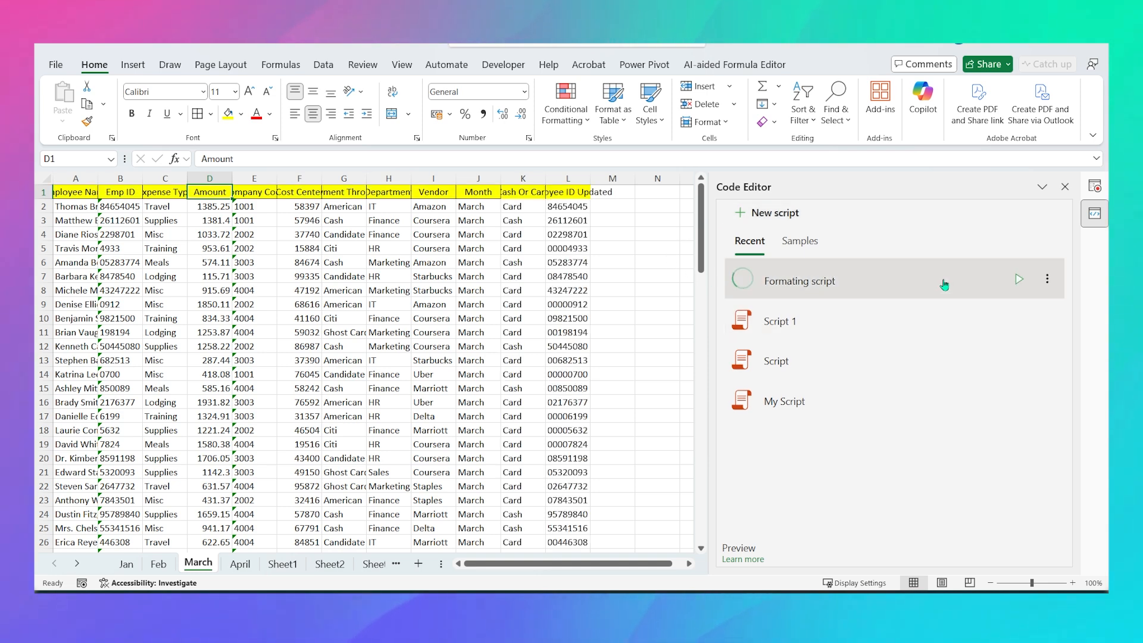
{"action": "left_click_drag", "start_coordinate": [528, 563], "coordinate": [574, 563]}
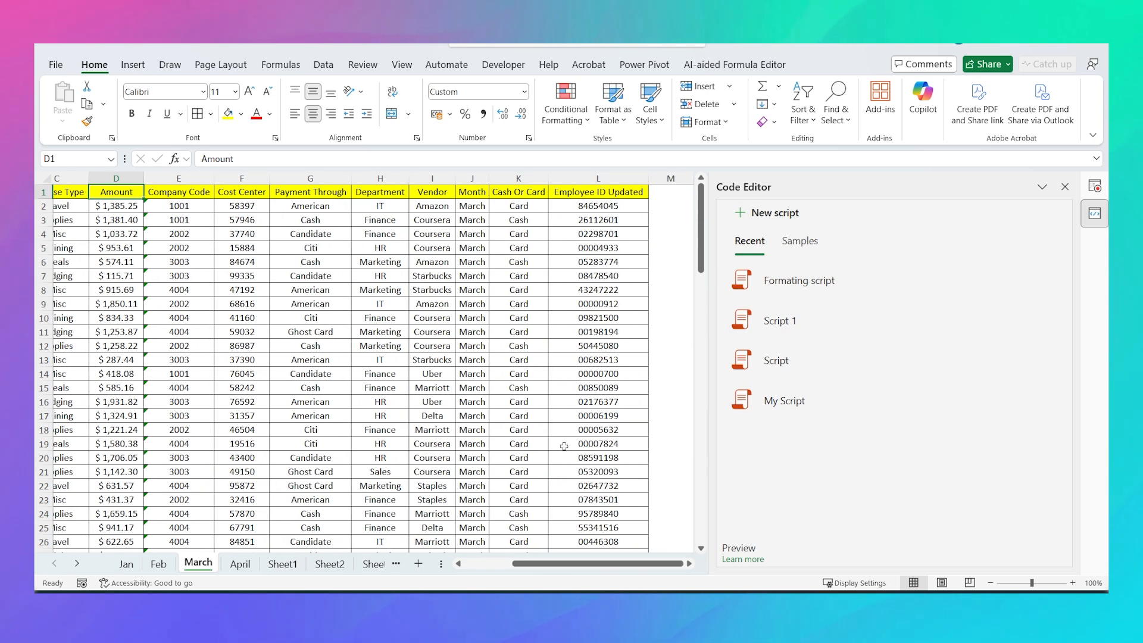
{"action": "left_click_drag", "start_coordinate": [701, 250], "coordinate": [710, 517]}
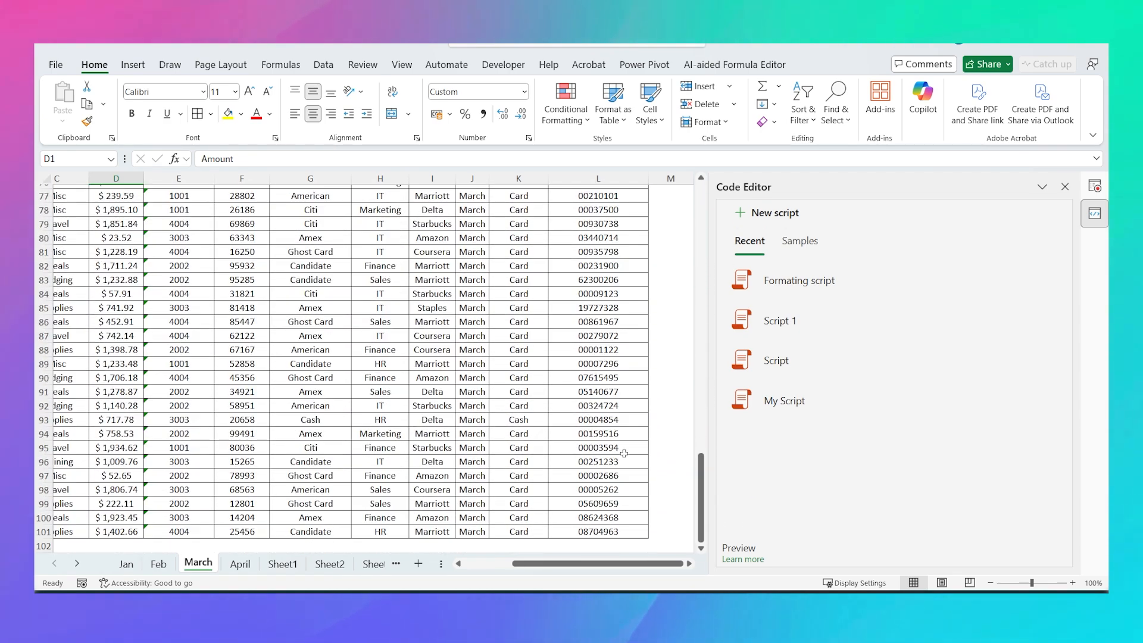
Step: Run Formating script on the April sheet and check its formatted and added columns down to the last data row
{"action": "left_click", "coordinate": [240, 563]}
{"action": "left_click", "coordinate": [254, 429]}
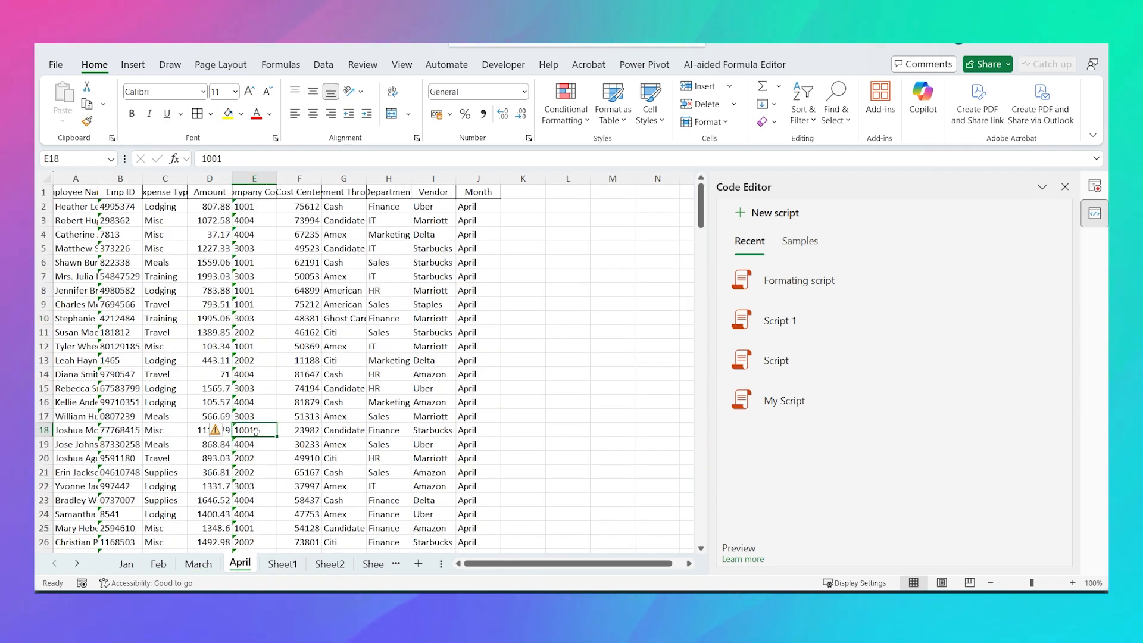
{"action": "mouse_move", "coordinate": [1003, 288]}
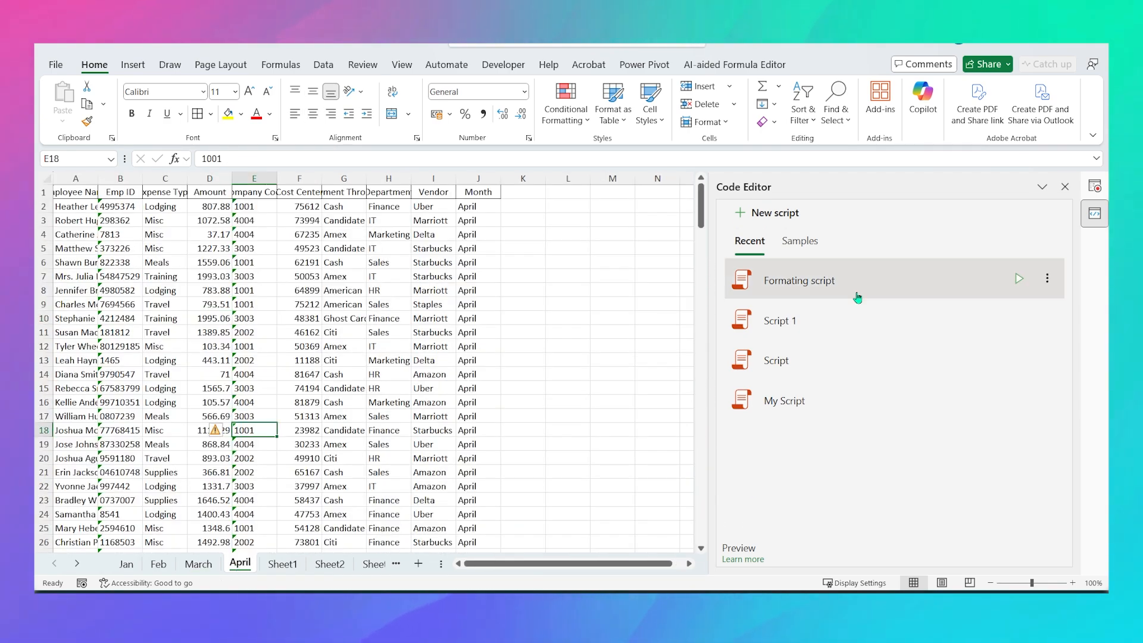
{"action": "left_click", "coordinate": [1020, 281]}
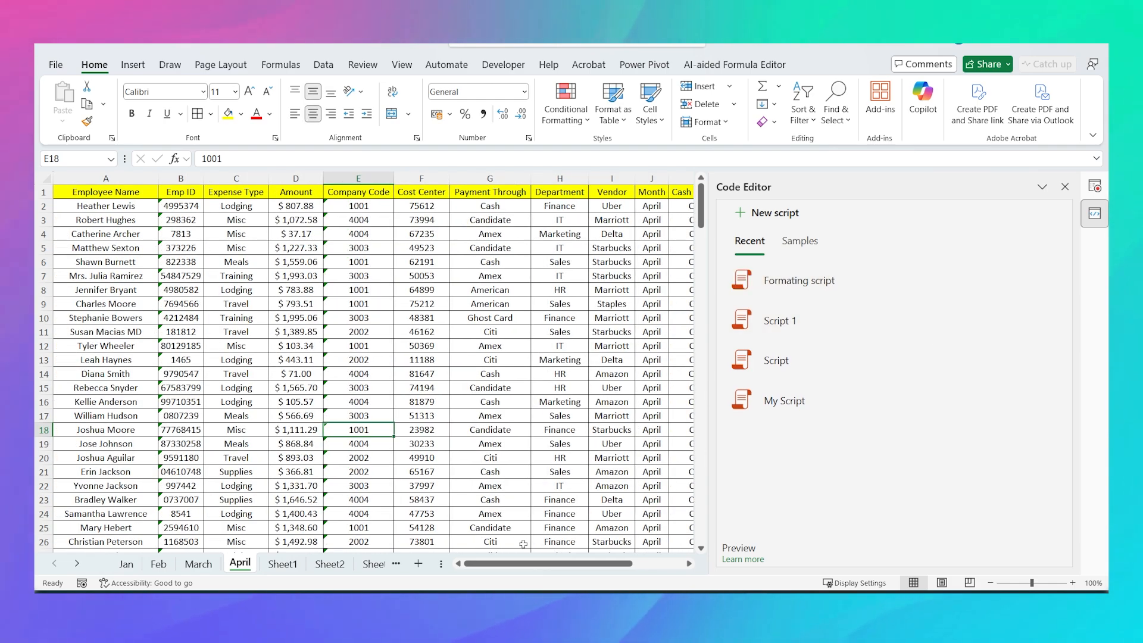
{"action": "left_click_drag", "start_coordinate": [531, 565], "coordinate": [582, 565]}
{"action": "left_click_drag", "start_coordinate": [696, 225], "coordinate": [688, 542]}
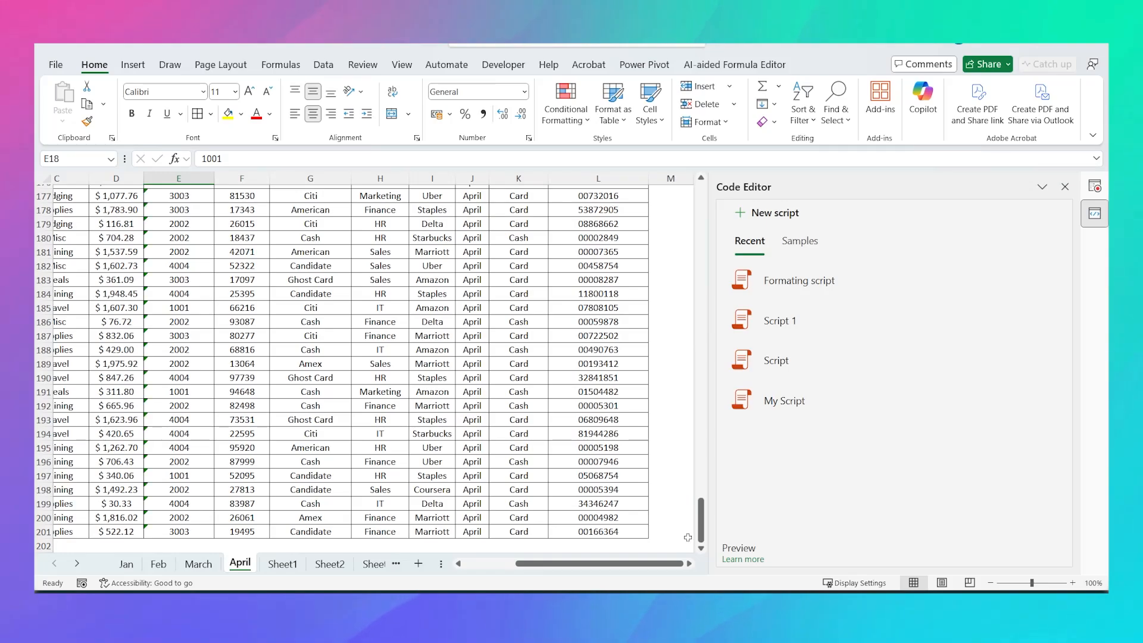
{"action": "scroll", "coordinate": [635, 561], "scroll_direction": "left", "scroll_amount": 2}
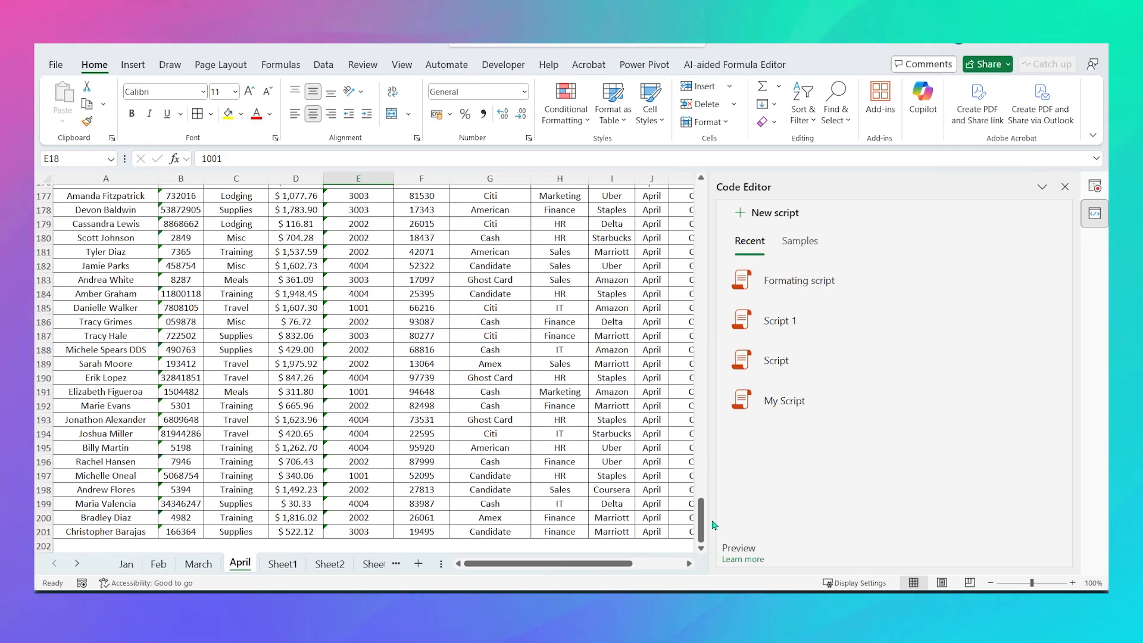
{"action": "left_click_drag", "start_coordinate": [700, 521], "coordinate": [700, 207]}
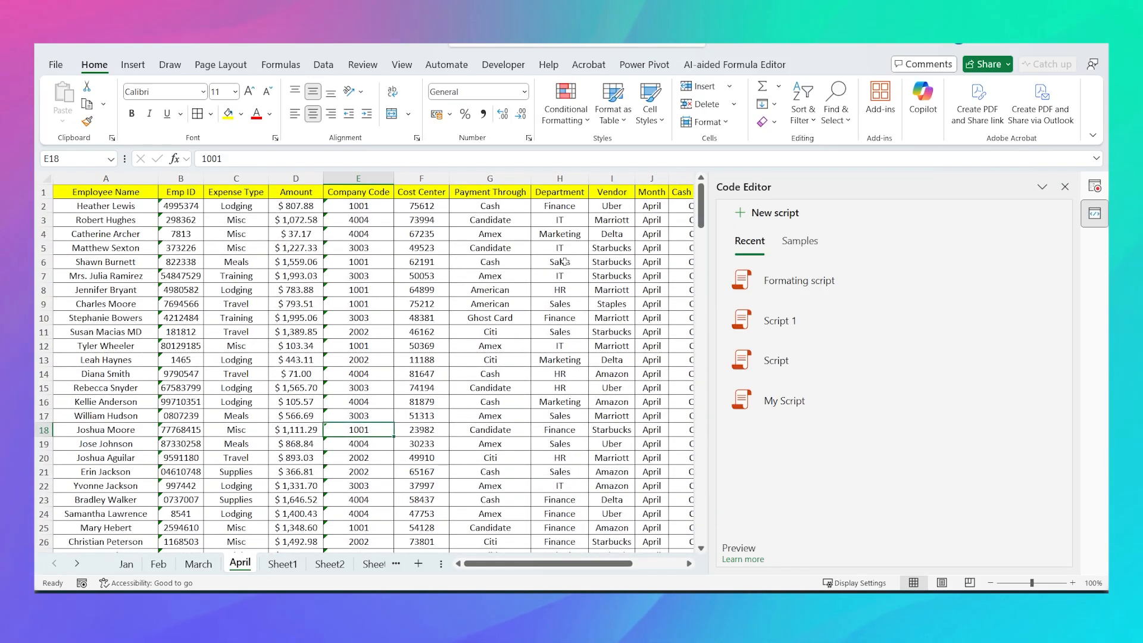
Step: Show all saved Office Scripts, run Formating script on the unformatted Jan sheet and check the formatted rows
{"action": "mouse_move", "coordinate": [1014, 289]}
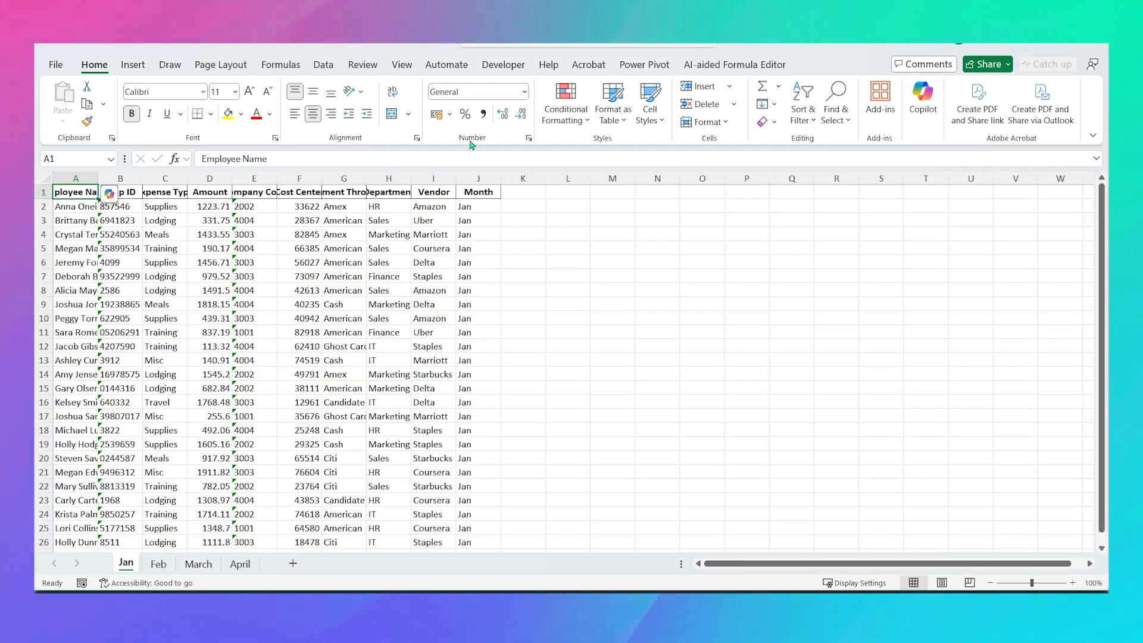
{"action": "left_click", "coordinate": [447, 65]}
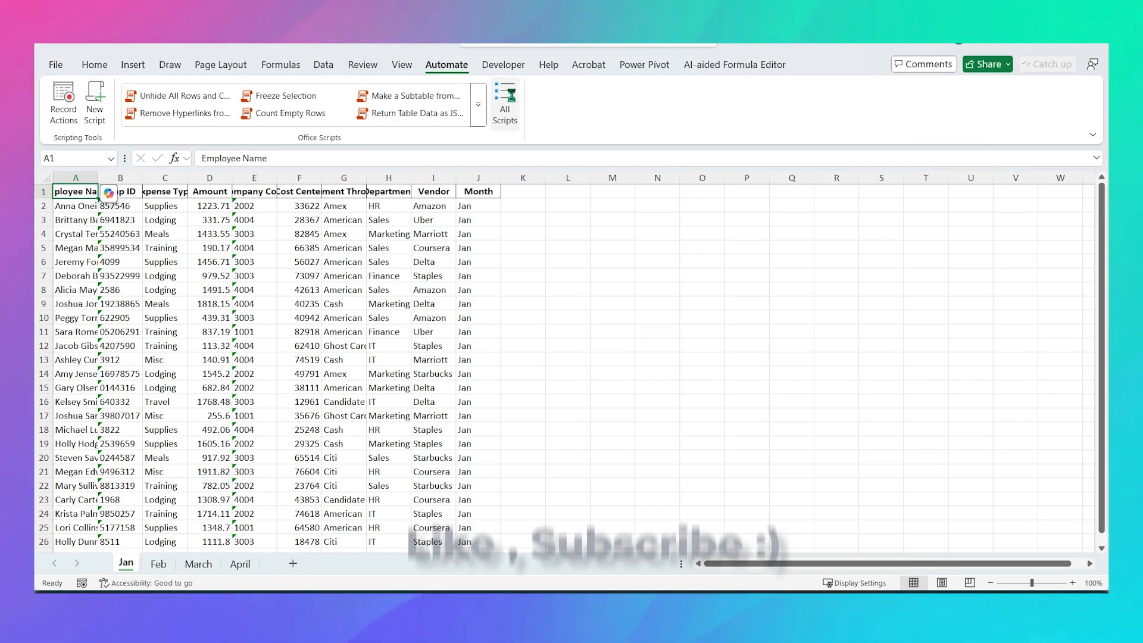
{"action": "left_click", "coordinate": [505, 98]}
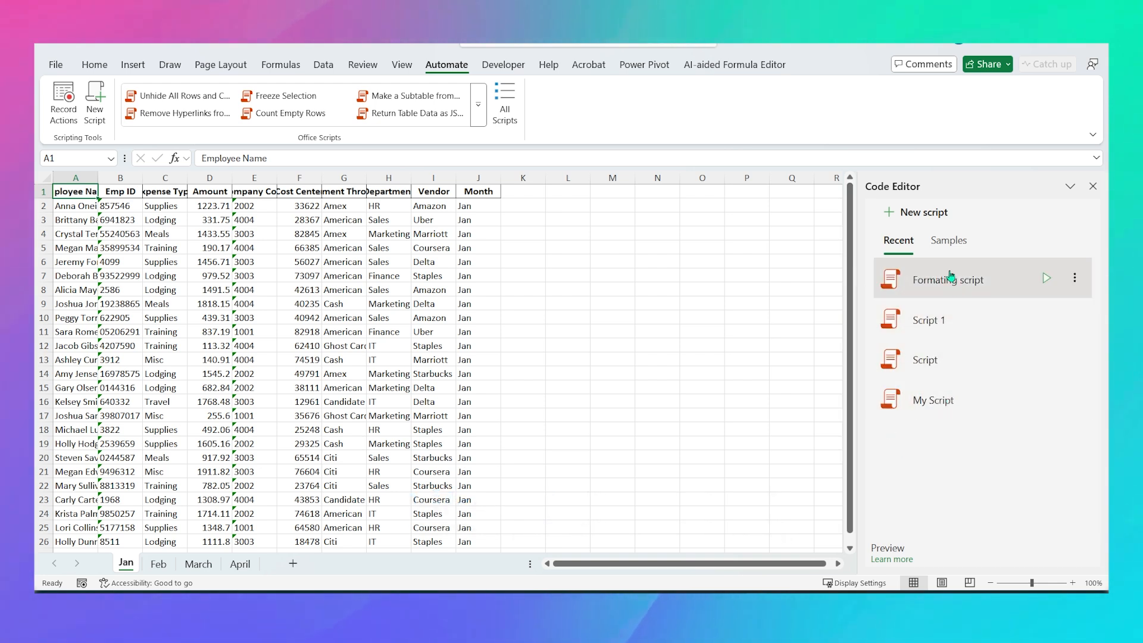
{"action": "left_click", "coordinate": [1048, 281]}
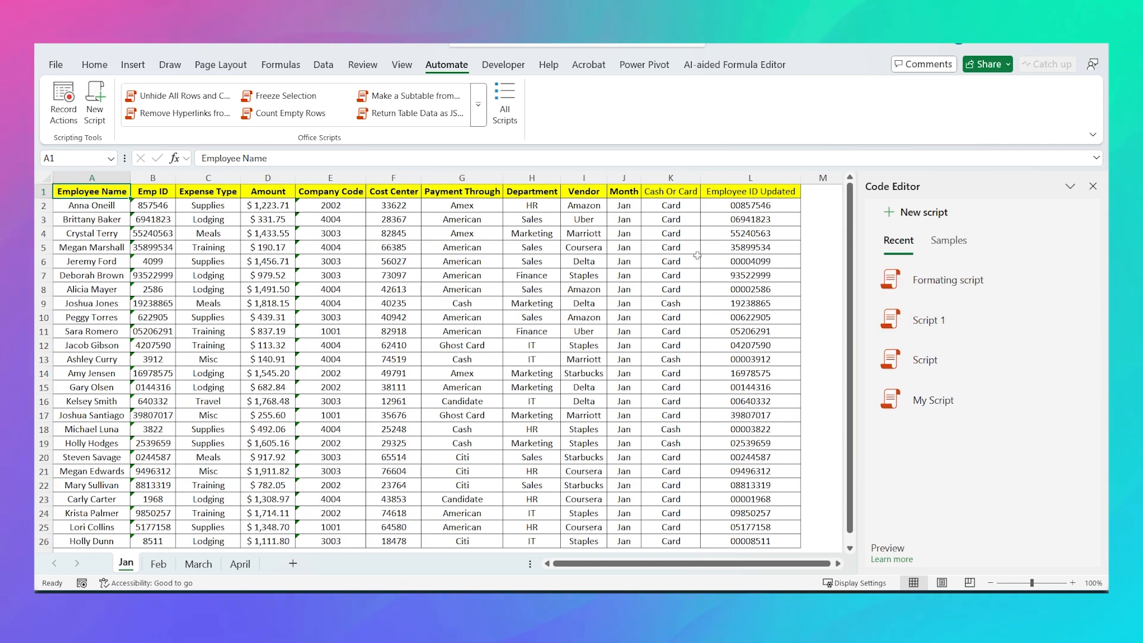
{"action": "left_click_drag", "start_coordinate": [849, 240], "coordinate": [849, 248]}
{"action": "left_click", "coordinate": [462, 338]}
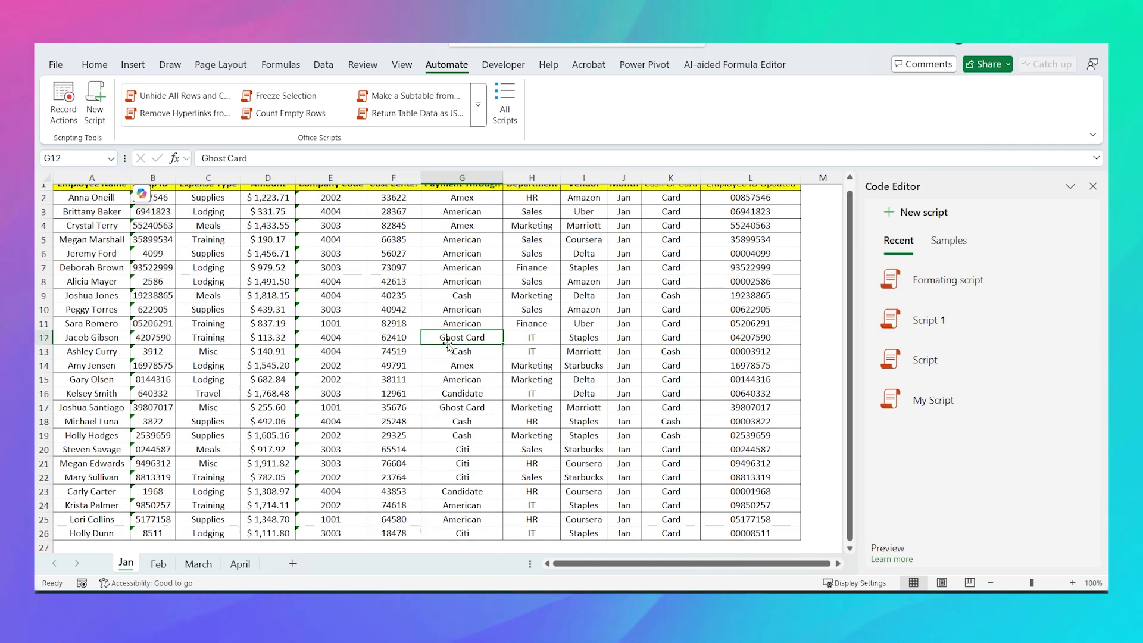